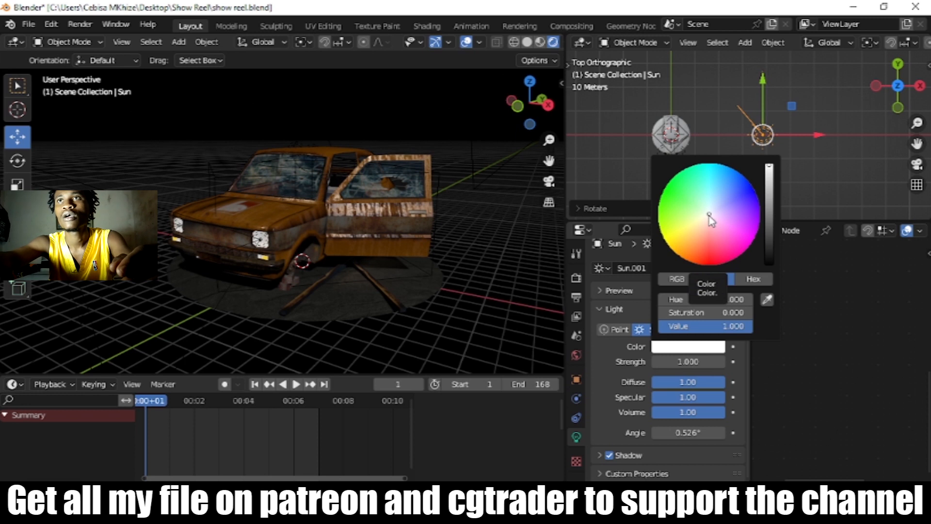
Step: Tint the sun light a pale warm orange and preview the car's turntable animation, returning the playhead to frame 0
{"action": "left_click_drag", "start_coordinate": [709, 215], "coordinate": [703, 223]}
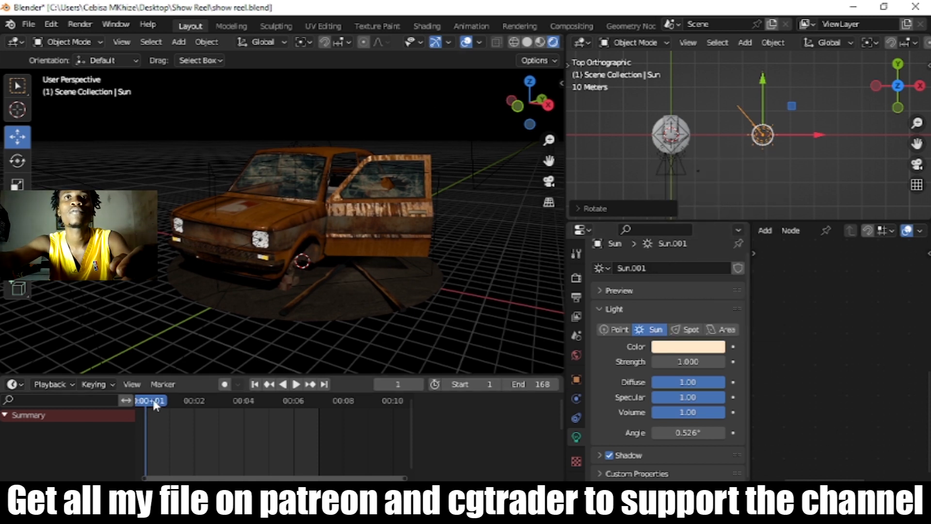
{"action": "key", "text": "space"}
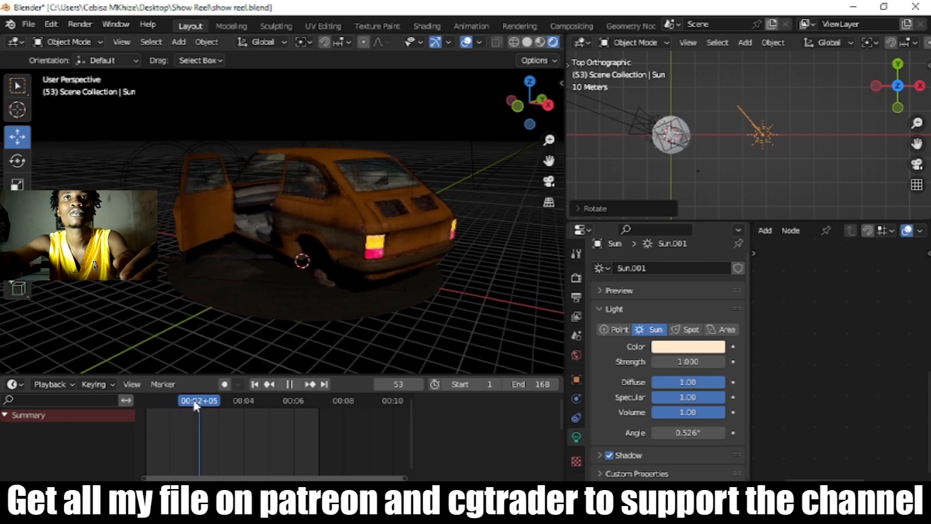
{"action": "left_click_drag", "start_coordinate": [184, 402], "coordinate": [142, 402]}
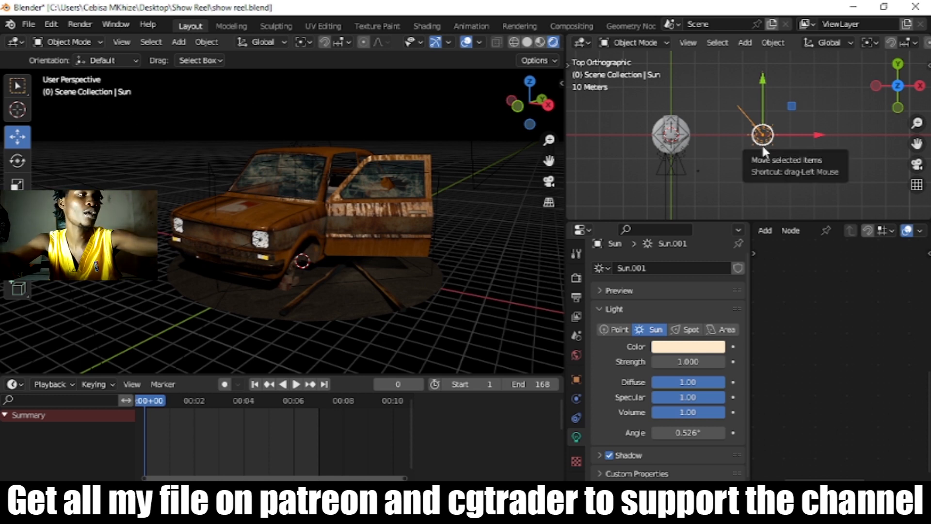
Step: Add an area light to the scene
{"action": "key", "text": "shift+a"}
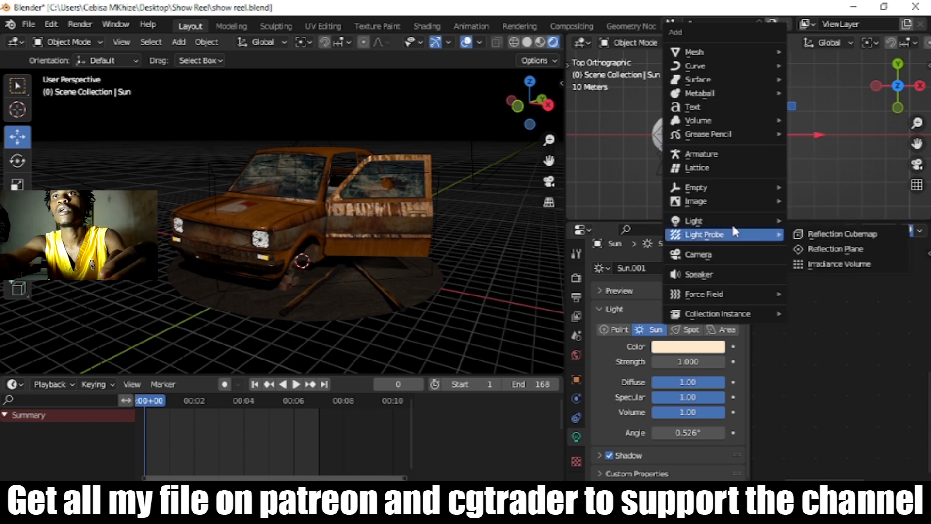
{"action": "mouse_move", "coordinate": [725, 220]}
{"action": "left_click", "coordinate": [813, 267]}
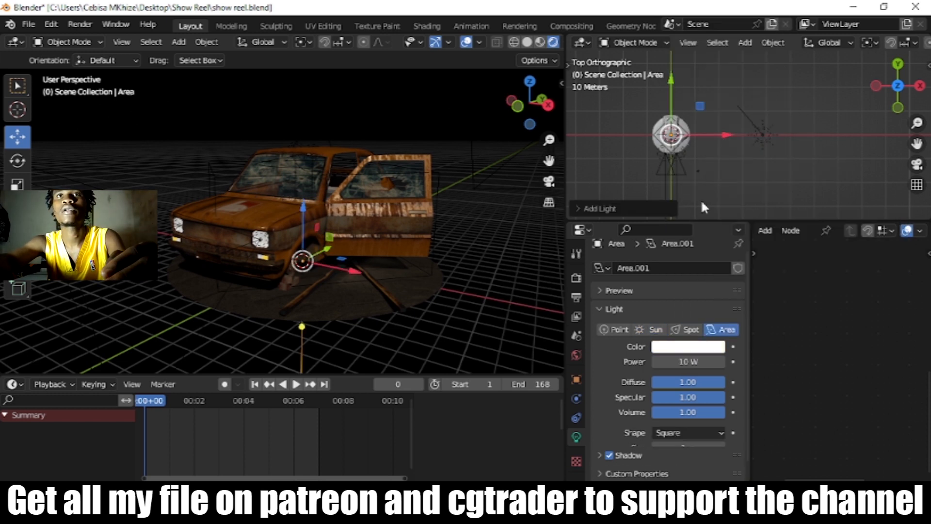
Step: Give the area light a pink color with hue 0.000 and saturation 0.633, and set its power to 100 W
{"action": "left_click", "coordinate": [693, 348]}
{"action": "left_click_drag", "start_coordinate": [710, 215], "coordinate": [709, 232]}
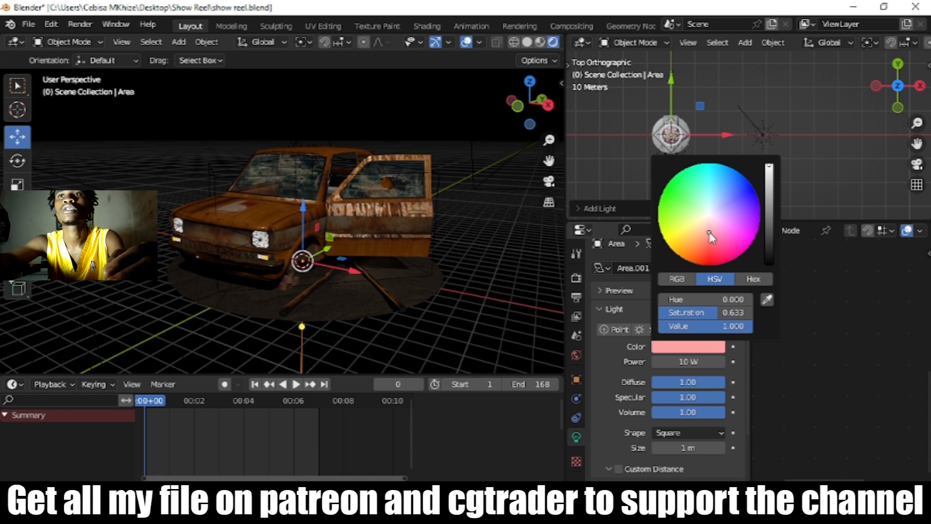
{"action": "left_click", "coordinate": [684, 363]}
{"action": "type", "text": "10"}
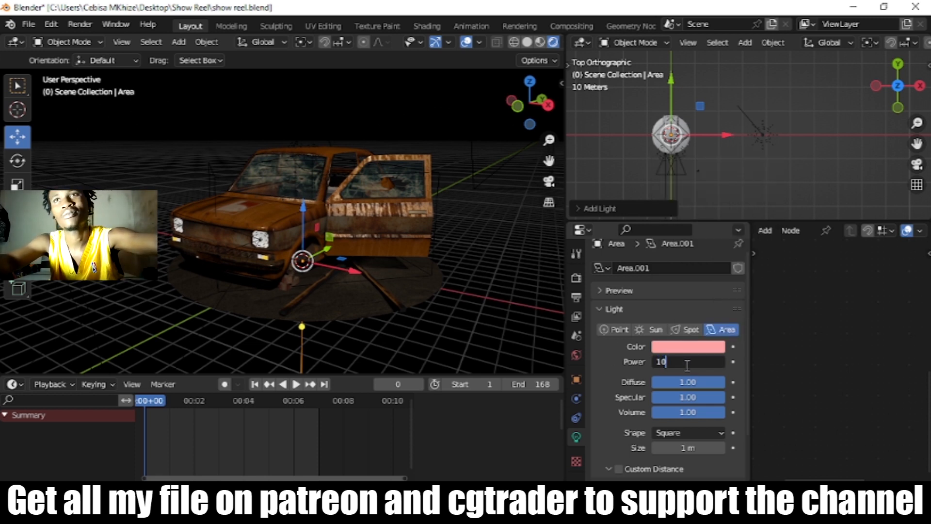
{"action": "type", "text": "0"}
{"action": "key", "text": "Return"}
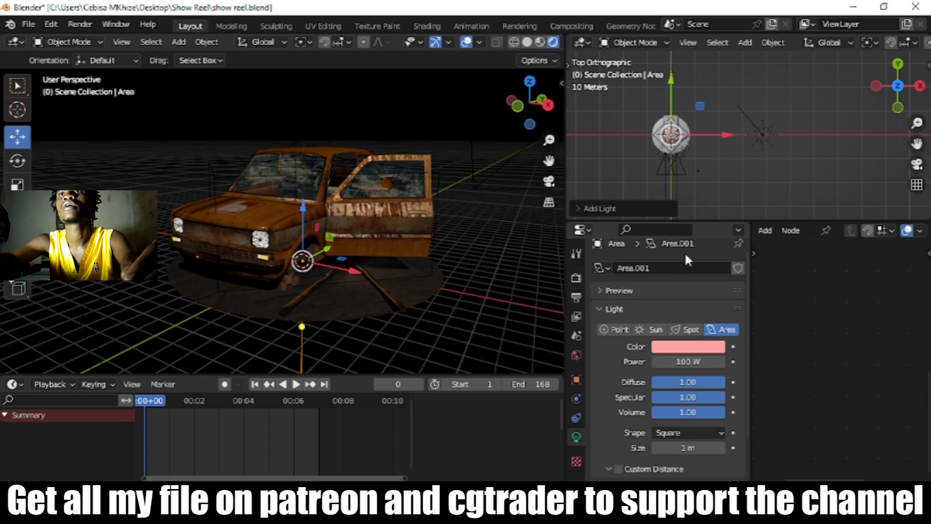
Step: Move the area light along negative X to the side of the car opposite the sun, and raise it above the car
{"action": "left_click_drag", "start_coordinate": [713, 137], "coordinate": [646, 145]}
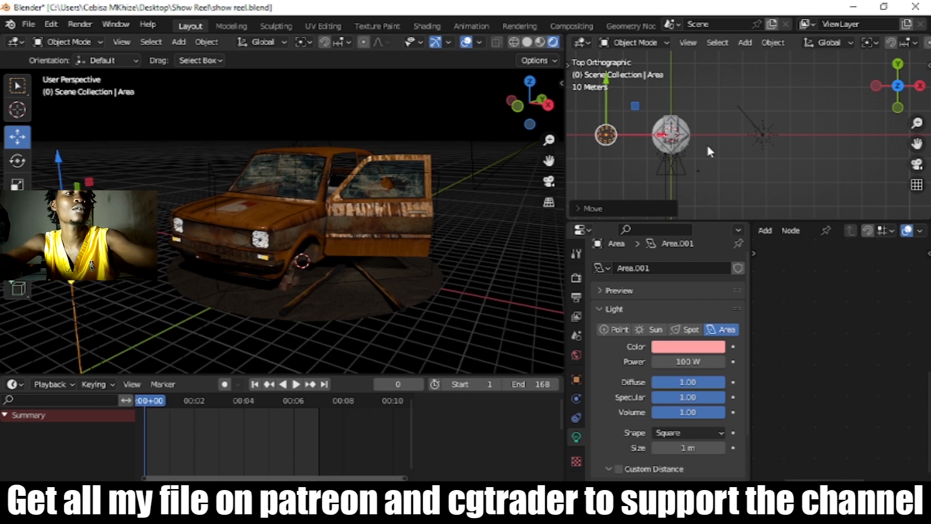
{"action": "key", "text": "KP_1"}
{"action": "left_click_drag", "start_coordinate": [609, 118], "coordinate": [608, 75]}
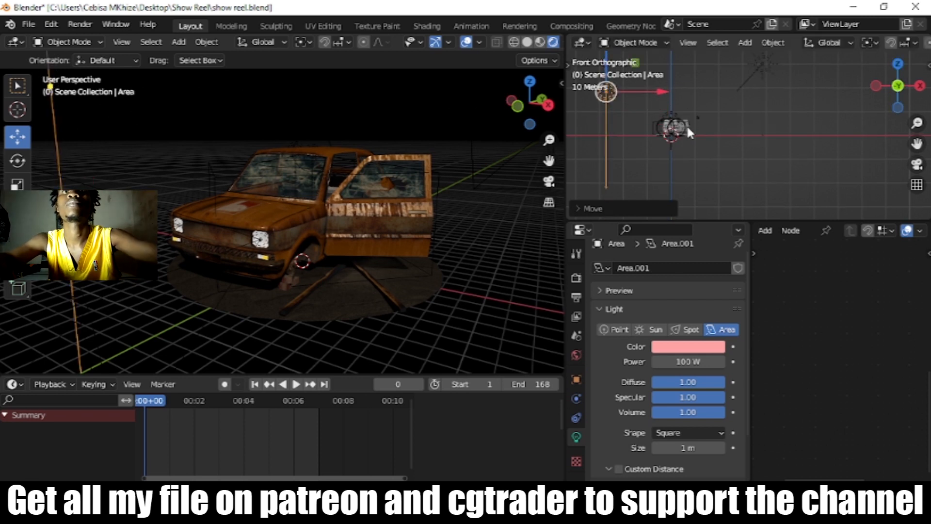
Step: Rotate the area light in the front and top views so that it aims at the car
{"action": "key", "text": "r"}
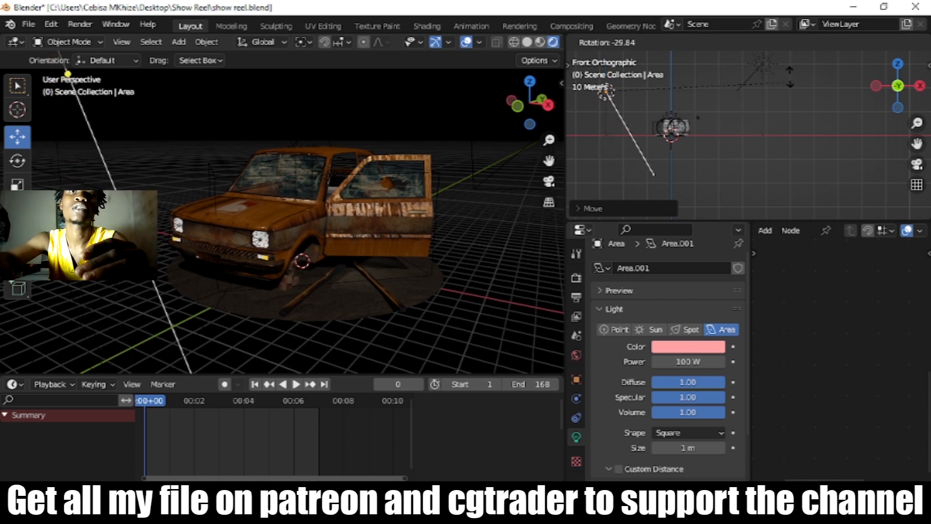
{"action": "left_click", "coordinate": [867, 153]}
{"action": "key", "text": "KP_7"}
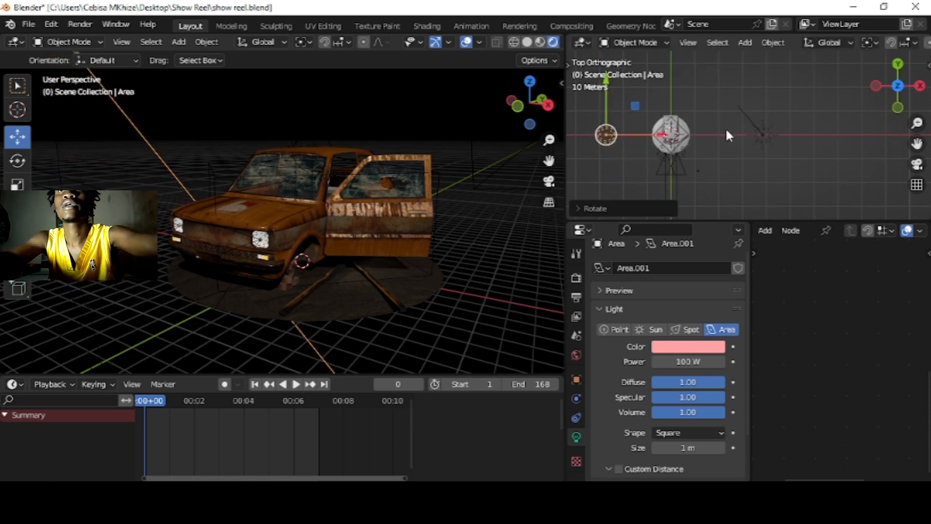
{"action": "key", "text": "r"}
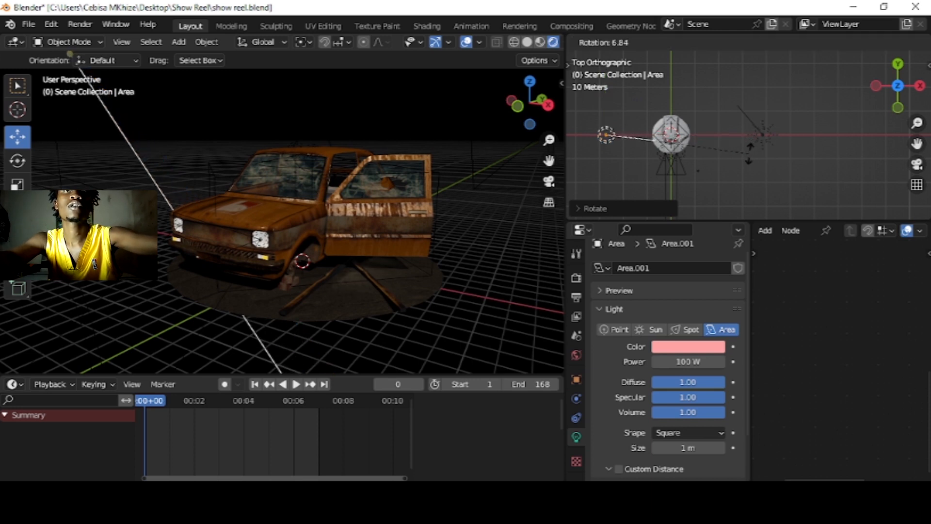
{"action": "left_click", "coordinate": [752, 151]}
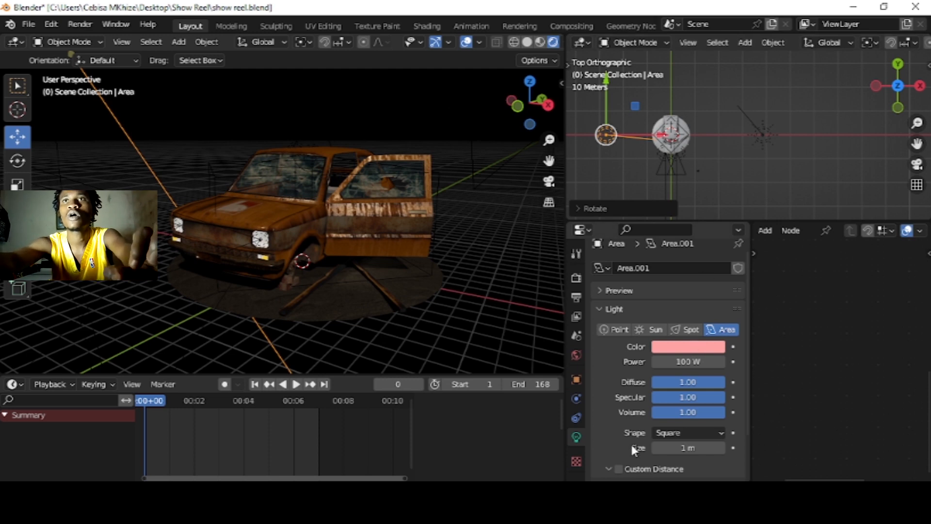
Step: Show the render properties, merge the node editor area into the properties editor, and set the viewport samples to 128
{"action": "left_click", "coordinate": [575, 280]}
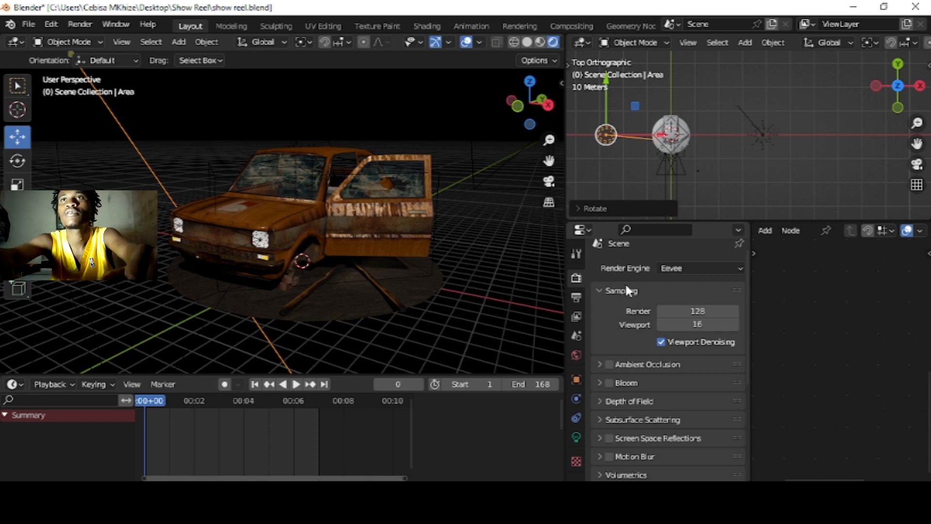
{"action": "right_click", "coordinate": [755, 315]}
{"action": "left_click", "coordinate": [711, 349]}
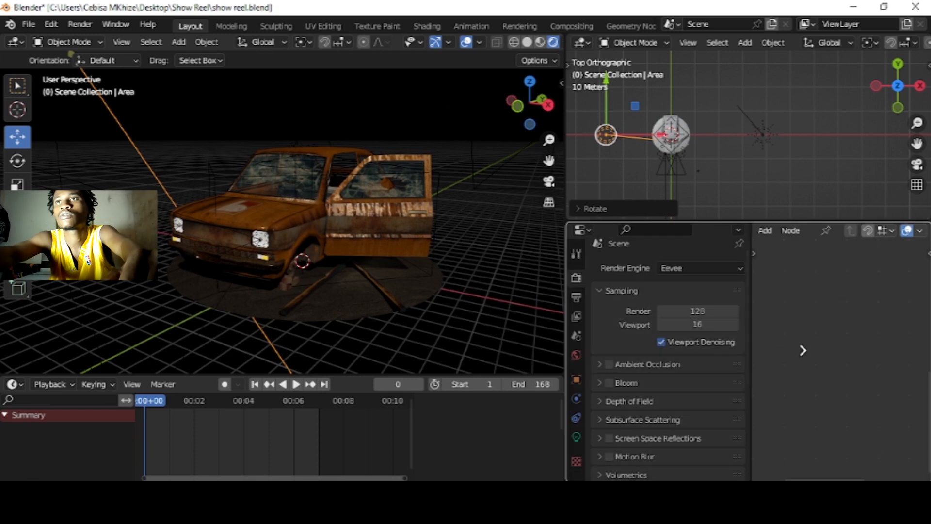
{"action": "left_click", "coordinate": [801, 347]}
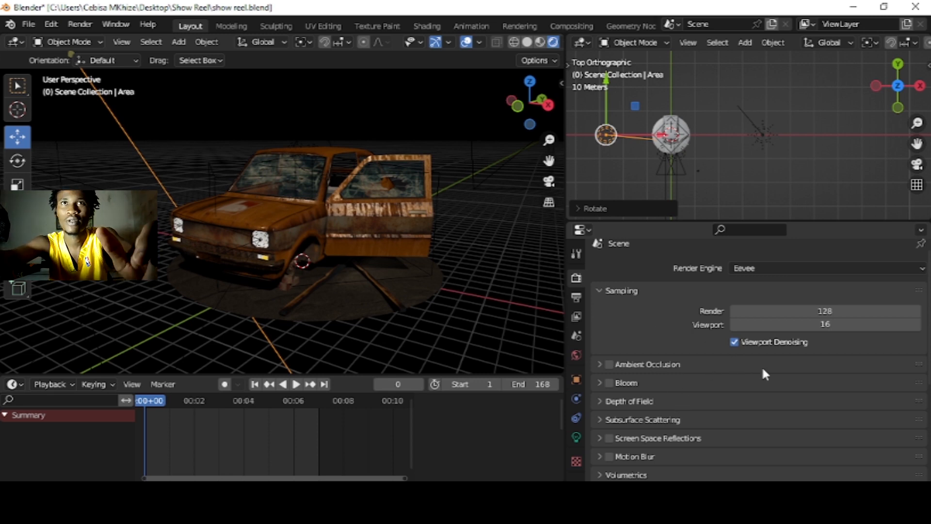
{"action": "left_click", "coordinate": [823, 327]}
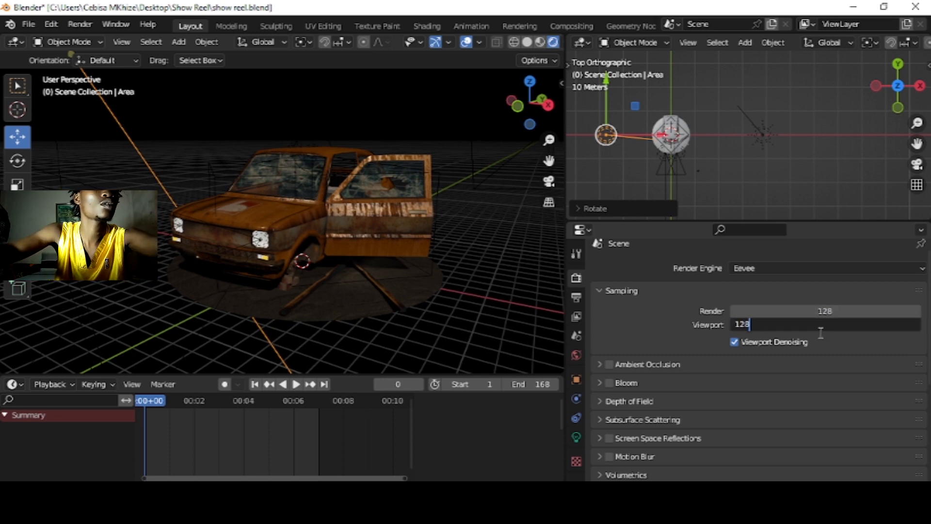
{"action": "key", "text": "Return"}
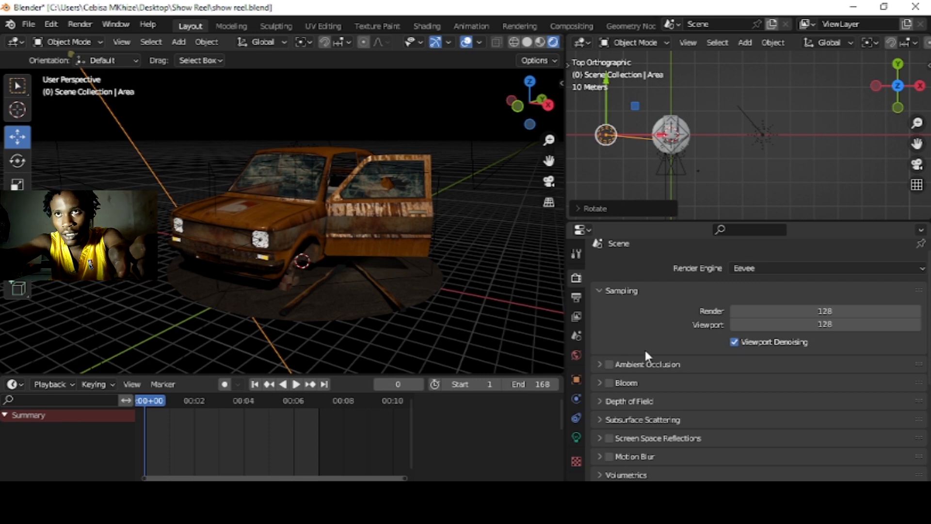
Step: Enable Ambient Occlusion for the Eevee render and set its distance to 80 m
{"action": "left_click", "coordinate": [609, 364]}
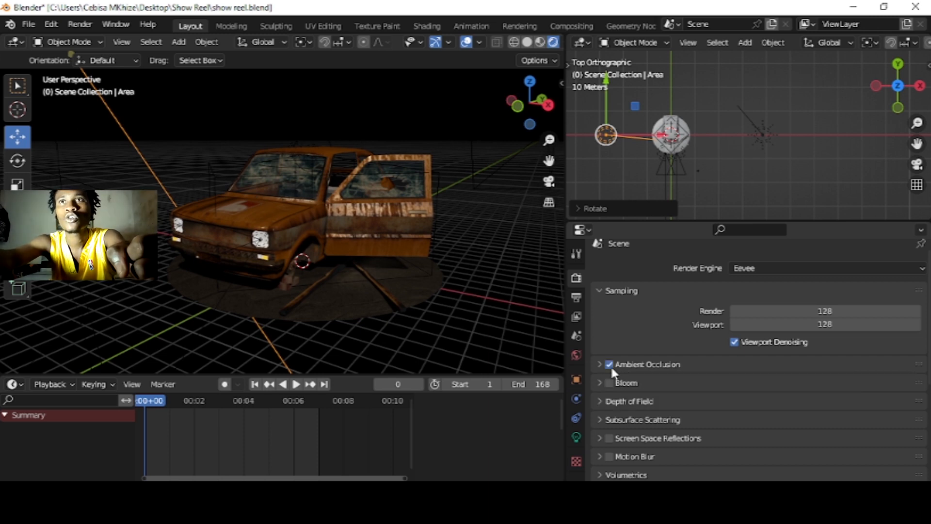
{"action": "left_click", "coordinate": [599, 365]}
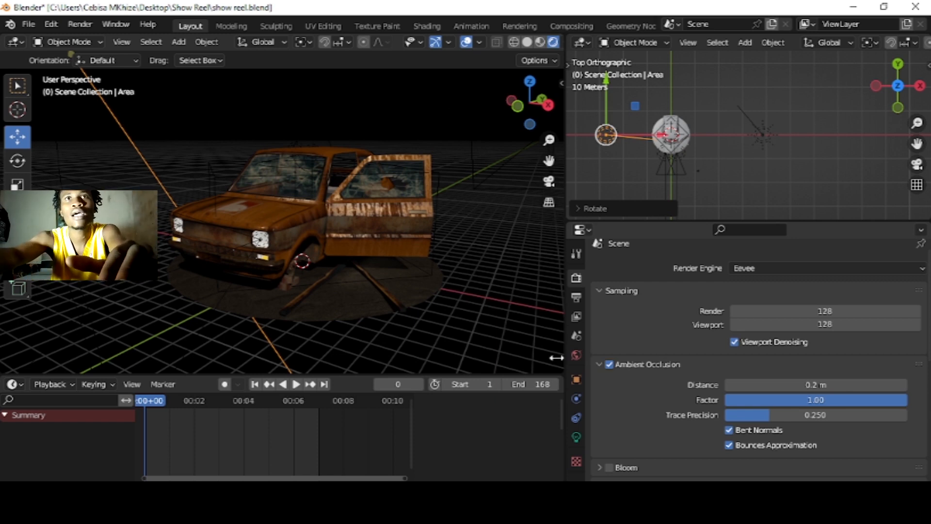
{"action": "scroll", "coordinate": [395, 298], "scroll_direction": "up", "scroll_amount": 1}
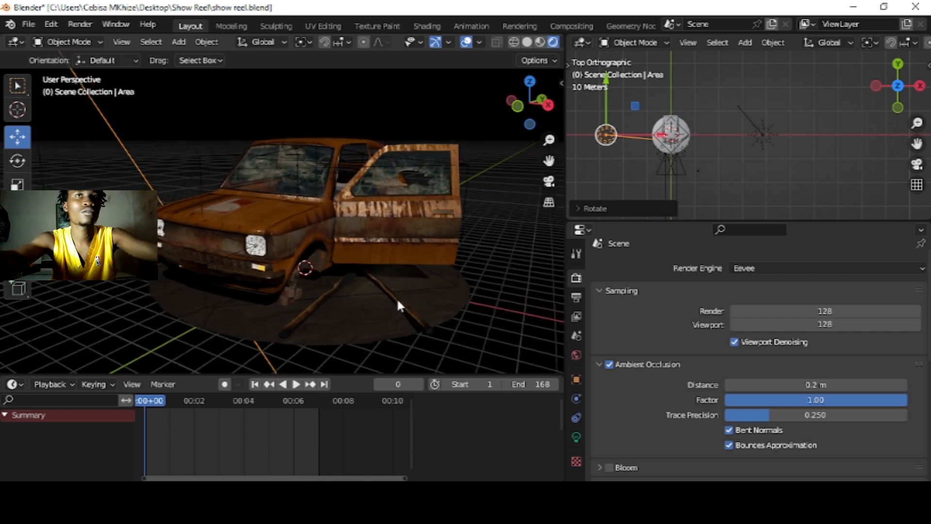
{"action": "scroll", "coordinate": [397, 299], "scroll_direction": "up", "scroll_amount": 3}
{"action": "scroll", "coordinate": [394, 264], "scroll_direction": "up", "scroll_amount": 2}
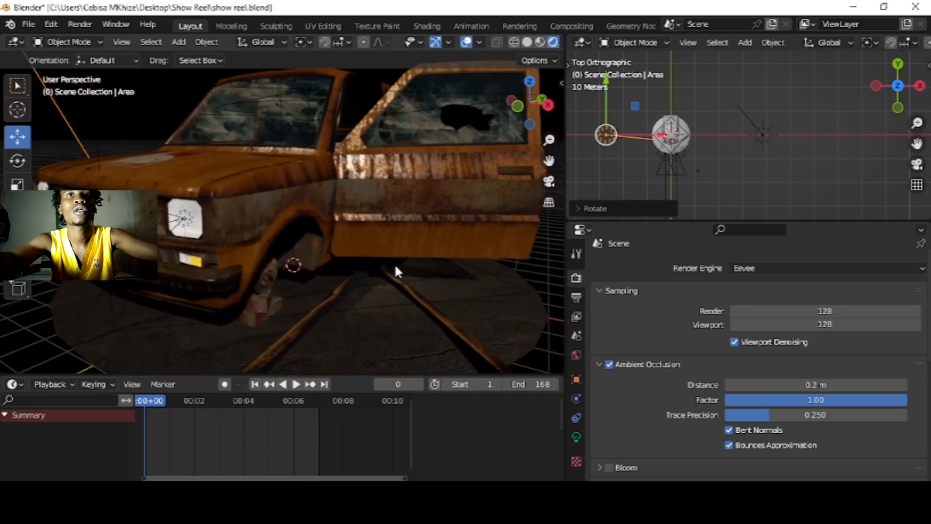
{"action": "scroll", "coordinate": [391, 233], "scroll_direction": "up", "scroll_amount": 3}
{"action": "scroll", "coordinate": [407, 242], "scroll_direction": "up", "scroll_amount": 2}
{"action": "scroll", "coordinate": [410, 251], "scroll_direction": "down", "scroll_amount": 1}
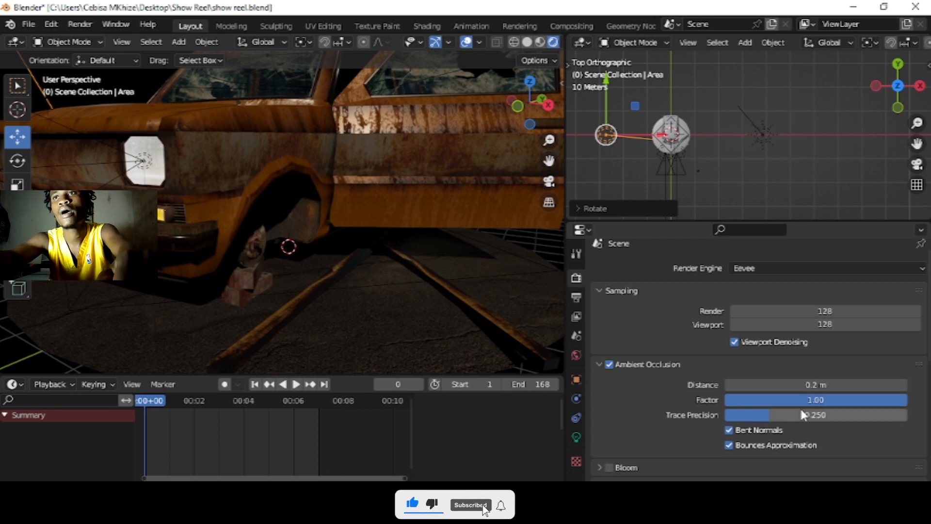
{"action": "left_click", "coordinate": [813, 385]}
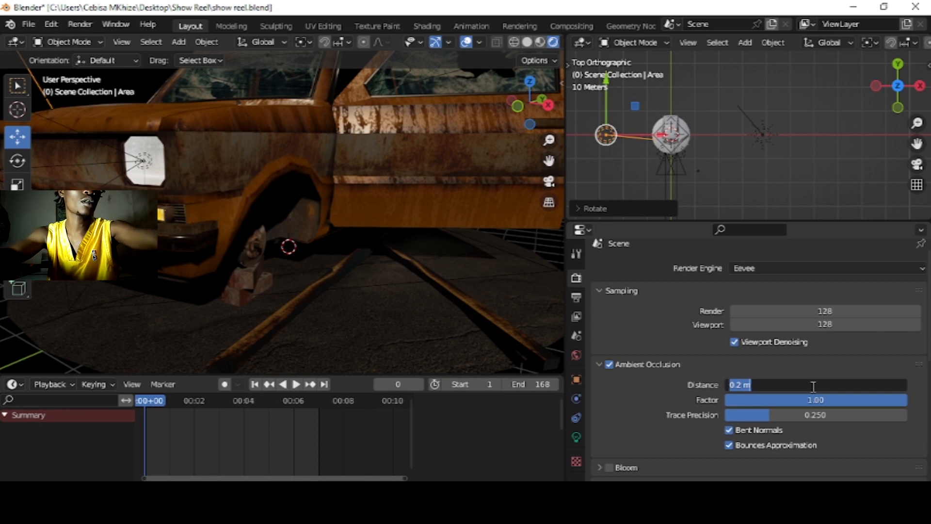
{"action": "type", "text": "80"}
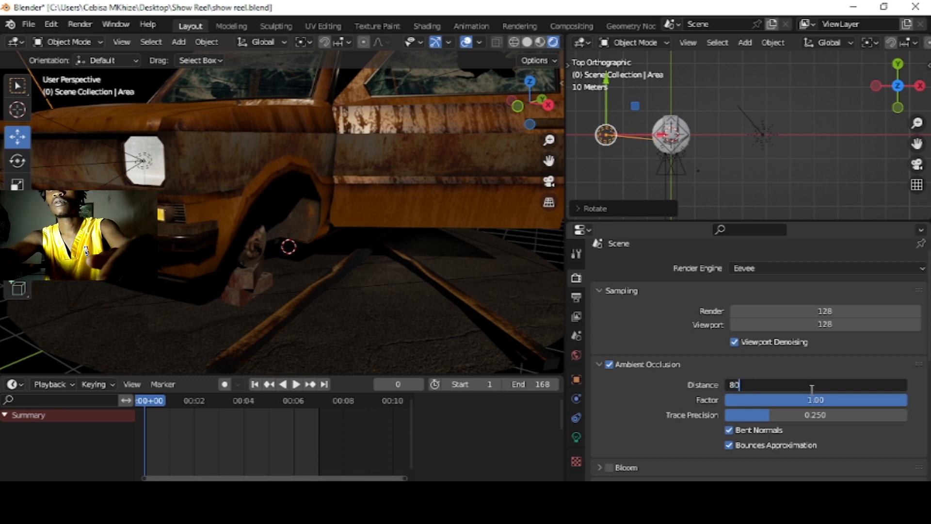
{"action": "key", "text": "Return"}
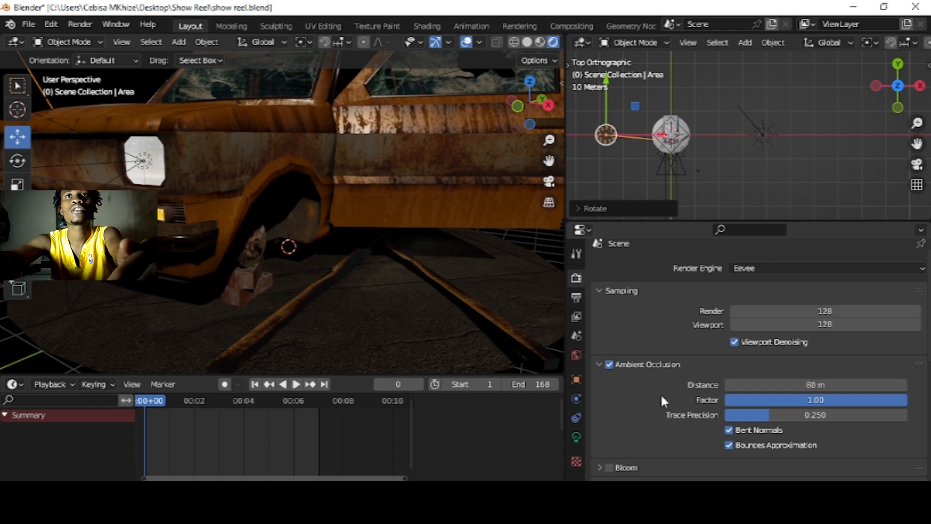
Step: Enable Bloom and raise its threshold to about 1.209
{"action": "scroll", "coordinate": [395, 259], "scroll_direction": "down", "scroll_amount": 4}
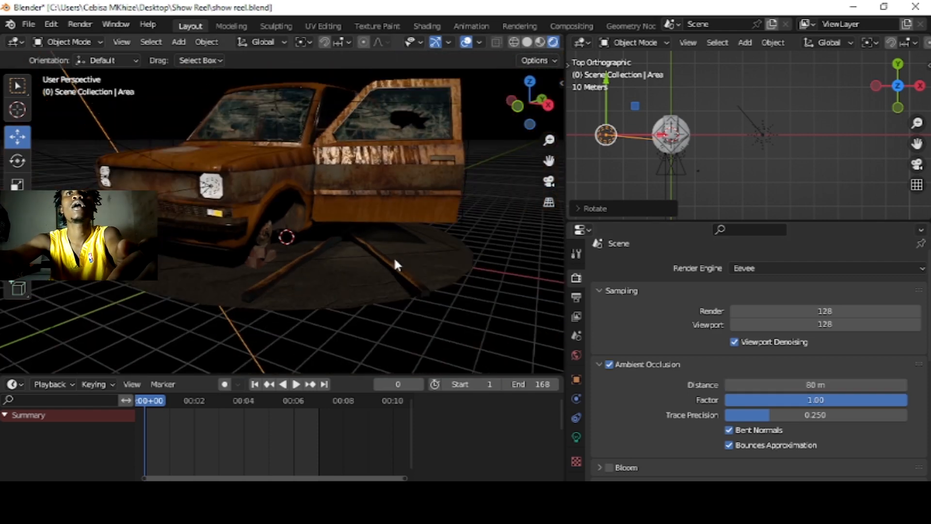
{"action": "middle_click_drag", "start_coordinate": [429, 266], "coordinate": [440, 326]}
{"action": "scroll", "coordinate": [317, 273], "scroll_direction": "up", "scroll_amount": 5}
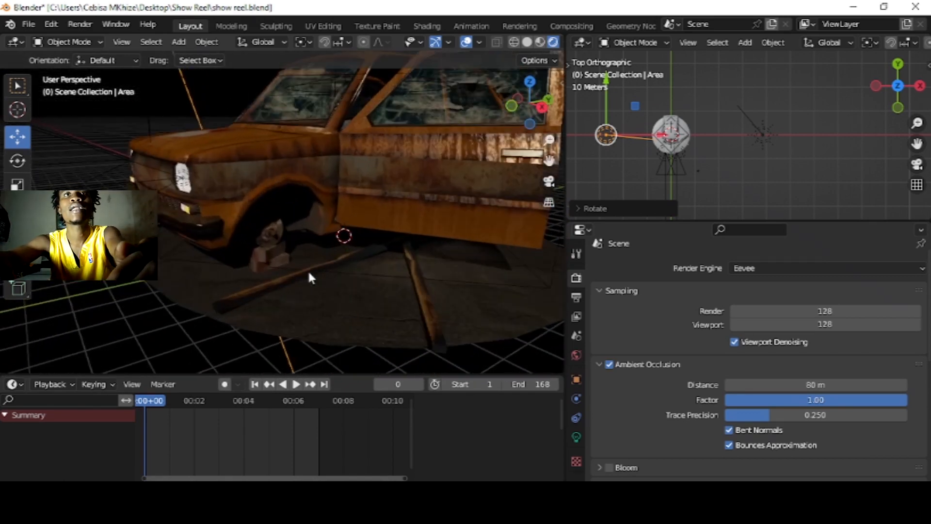
{"action": "middle_click_drag", "start_coordinate": [188, 270], "coordinate": [333, 278]}
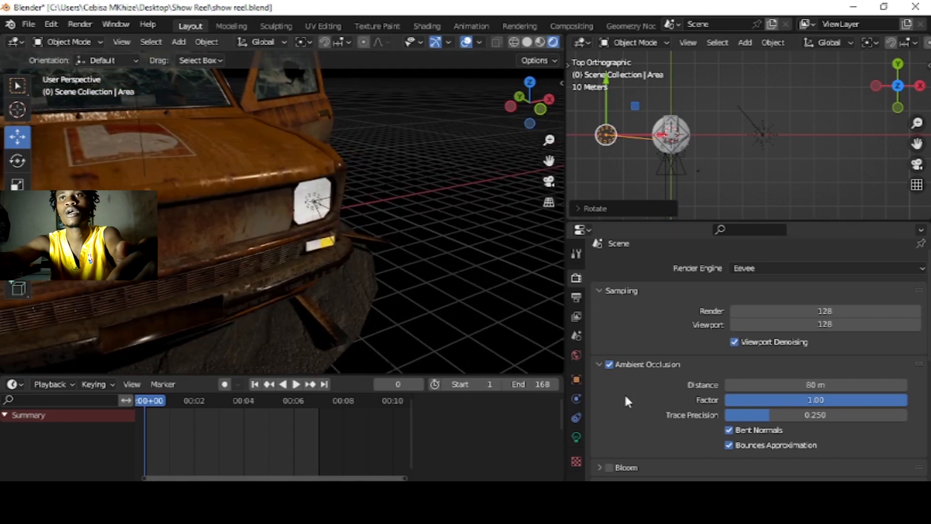
{"action": "scroll", "coordinate": [627, 420], "scroll_direction": "down", "scroll_amount": 4}
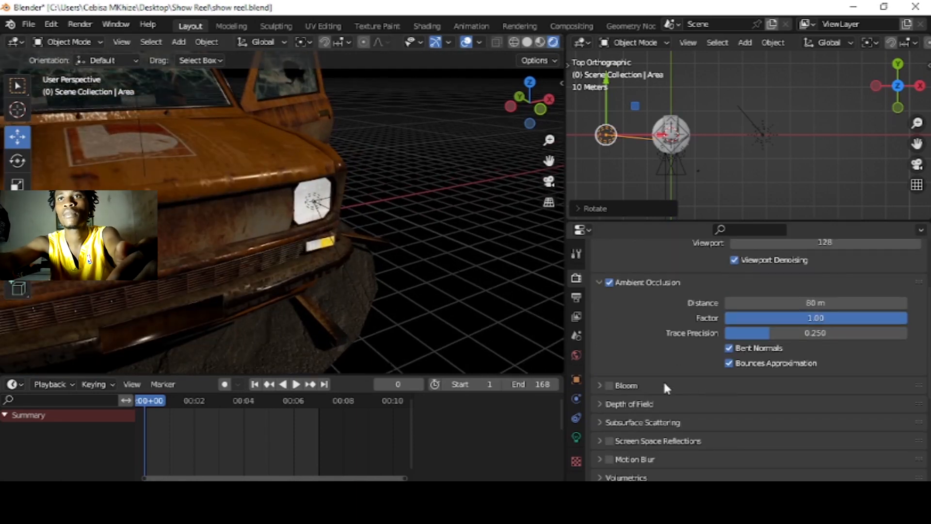
{"action": "left_click", "coordinate": [610, 386]}
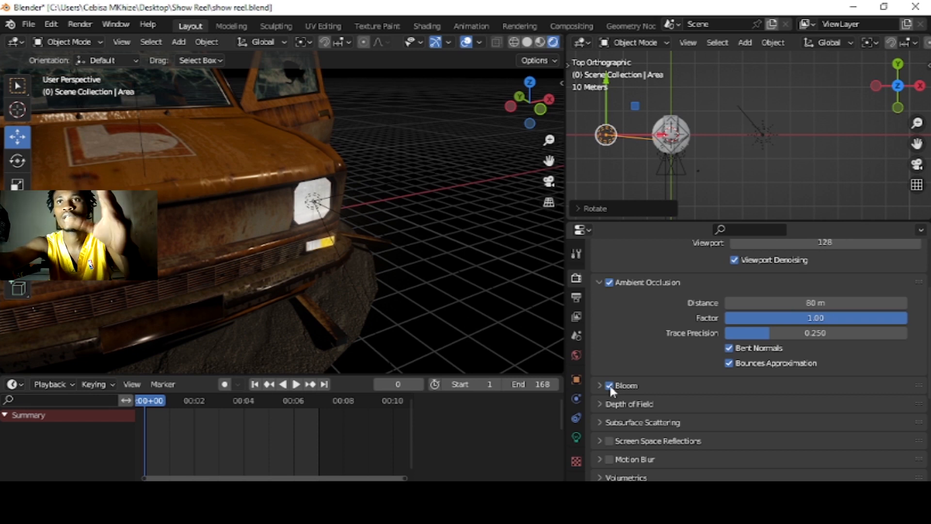
{"action": "left_click", "coordinate": [600, 386]}
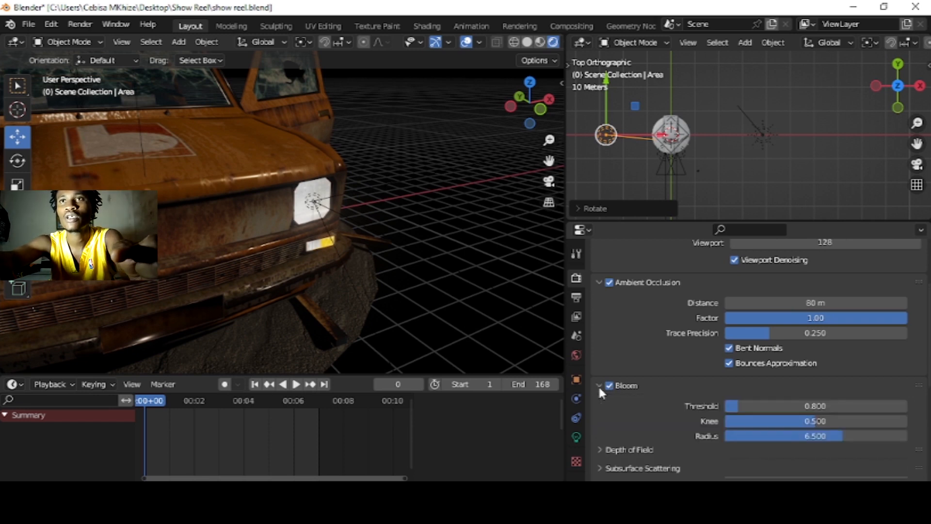
{"action": "mouse_move", "coordinate": [735, 405]}
{"action": "left_mouse_down"}
{"action": "mouse_move", "coordinate": [754, 405]}
{"action": "mouse_move", "coordinate": [747, 408]}
{"action": "left_mouse_up"}
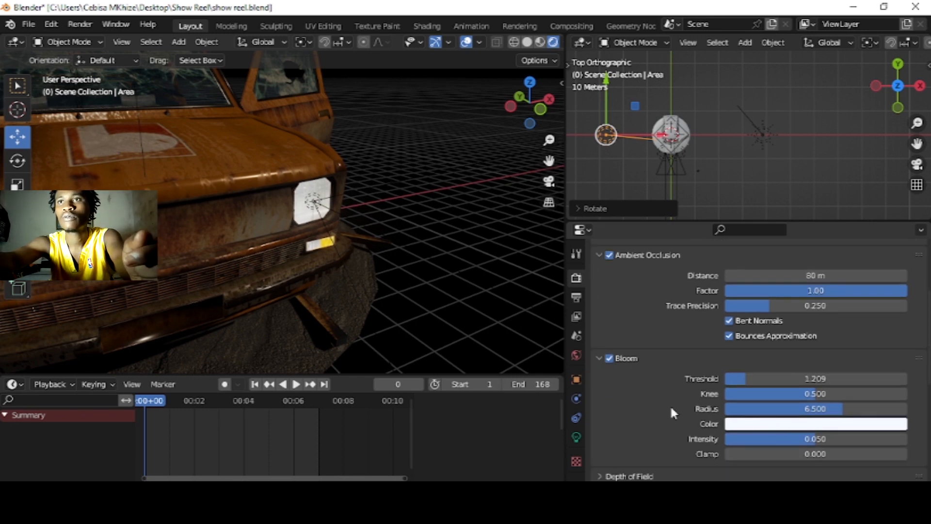
Step: Tint the Bloom color pale yellow
{"action": "left_click", "coordinate": [780, 432]}
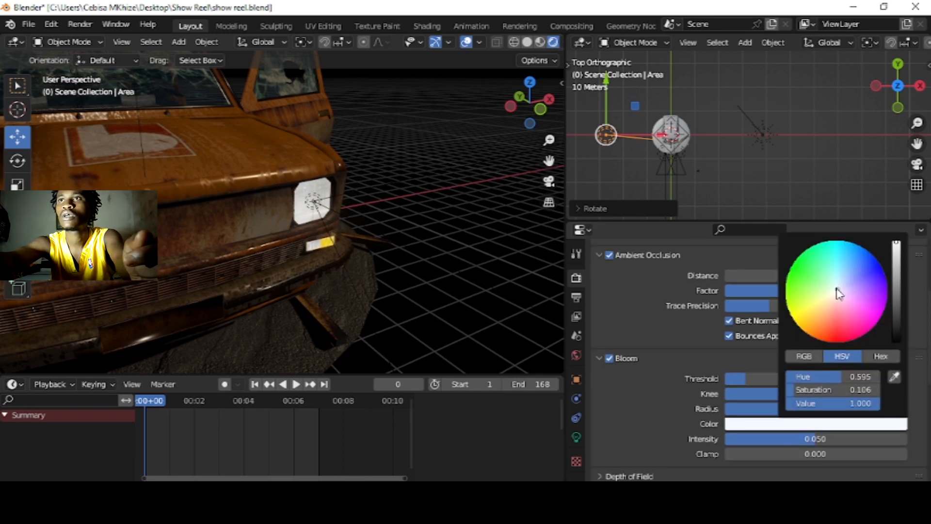
{"action": "left_click", "coordinate": [838, 298]}
{"action": "mouse_move", "coordinate": [838, 298]}
{"action": "left_mouse_down"}
{"action": "mouse_move", "coordinate": [838, 311]}
{"action": "mouse_move", "coordinate": [854, 289]}
{"action": "left_mouse_up"}
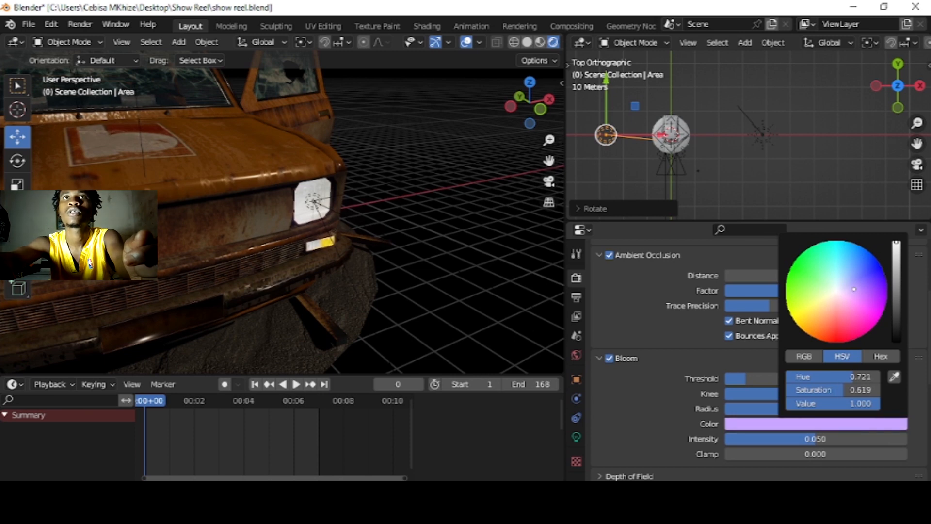
{"action": "left_click", "coordinate": [826, 301]}
{"action": "left_click", "coordinate": [821, 299]}
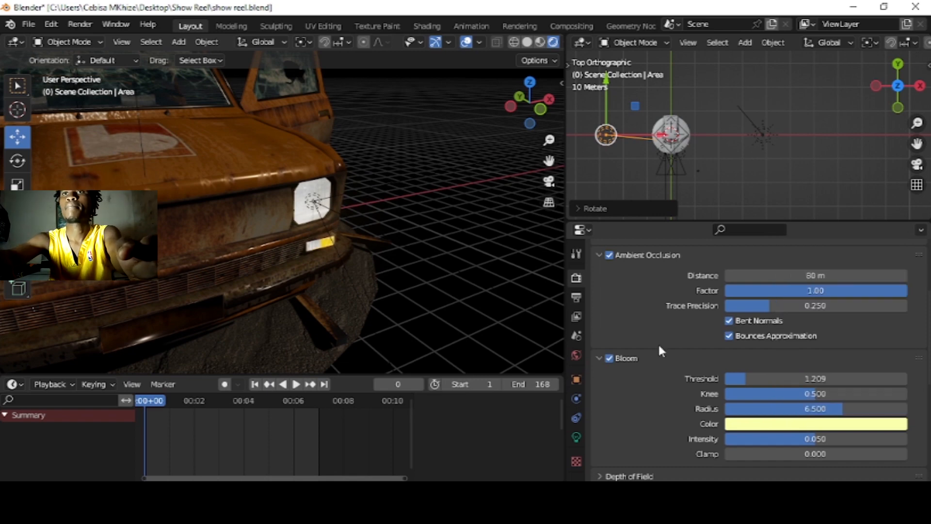
Step: Collapse the Bloom and Ambient Occlusion settings and view the car through the scene camera
{"action": "left_click", "coordinate": [599, 358]}
{"action": "left_click", "coordinate": [598, 255]}
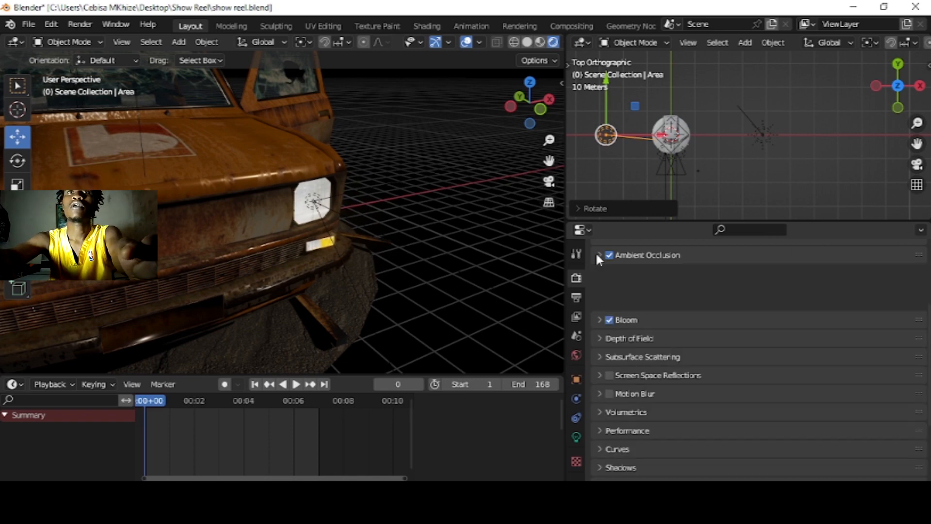
{"action": "key", "text": "KP_0"}
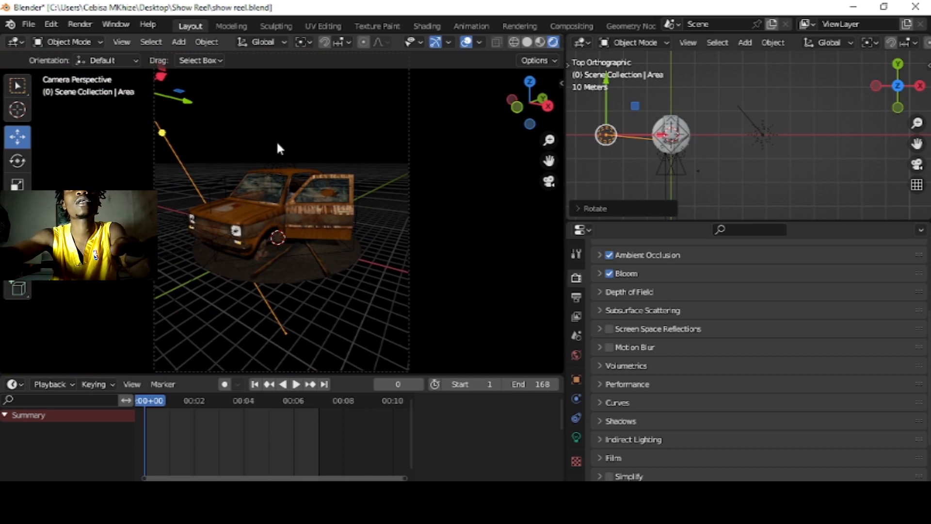
Step: Select the sun light in the top view and lower its strength to about 0.708
{"action": "left_click", "coordinate": [389, 226]}
{"action": "left_click", "coordinate": [763, 134]}
{"action": "left_click", "coordinate": [575, 437]}
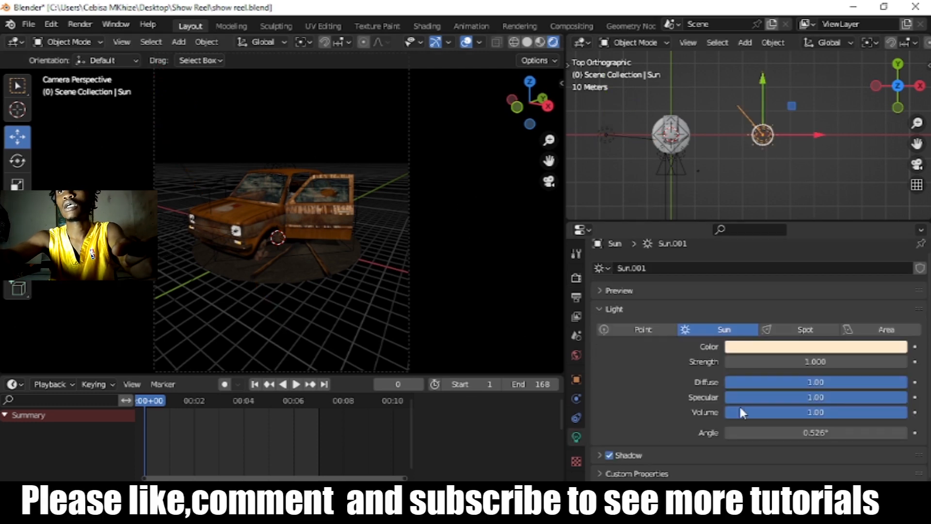
{"action": "left_click_drag", "start_coordinate": [804, 365], "coordinate": [781, 361]}
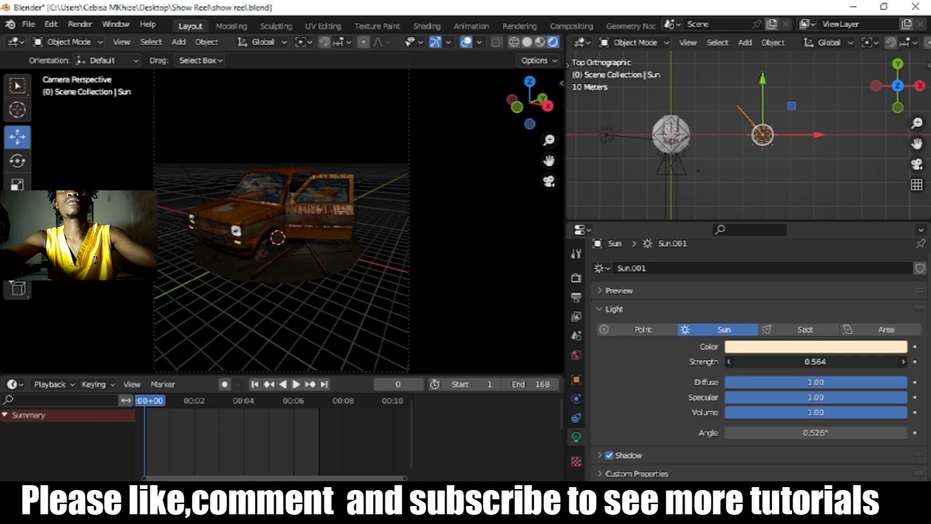
{"action": "left_click_drag", "start_coordinate": [814, 361], "coordinate": [819, 362]}
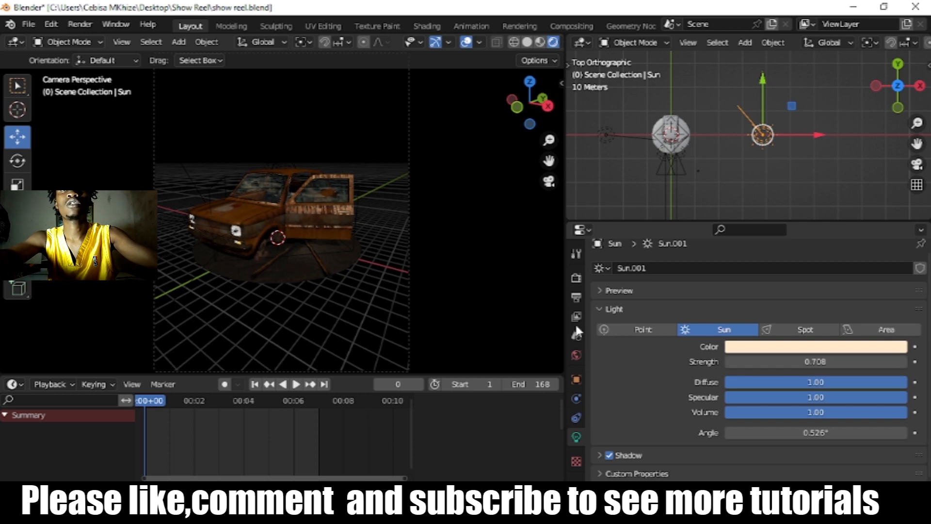
Step: Select the Video cam camera and open its focal length for editing
{"action": "left_click", "coordinate": [410, 222]}
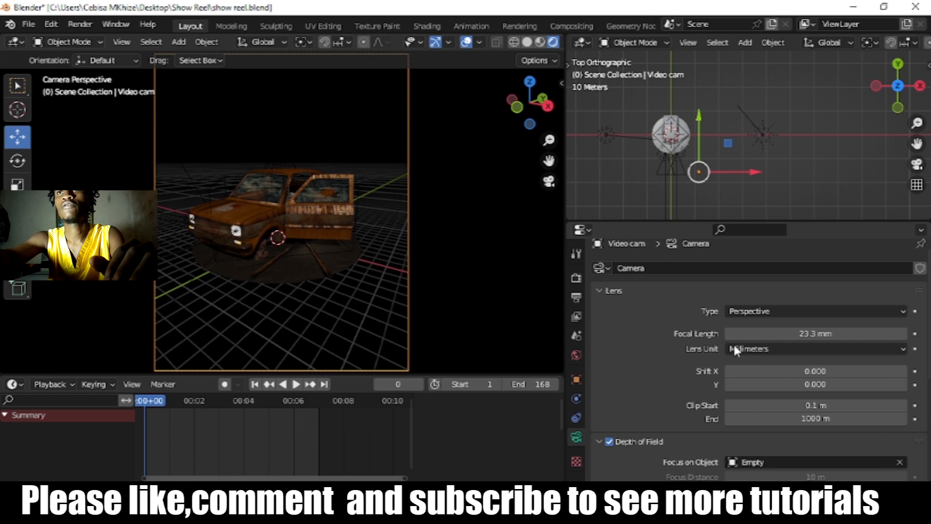
{"action": "left_click", "coordinate": [802, 335]}
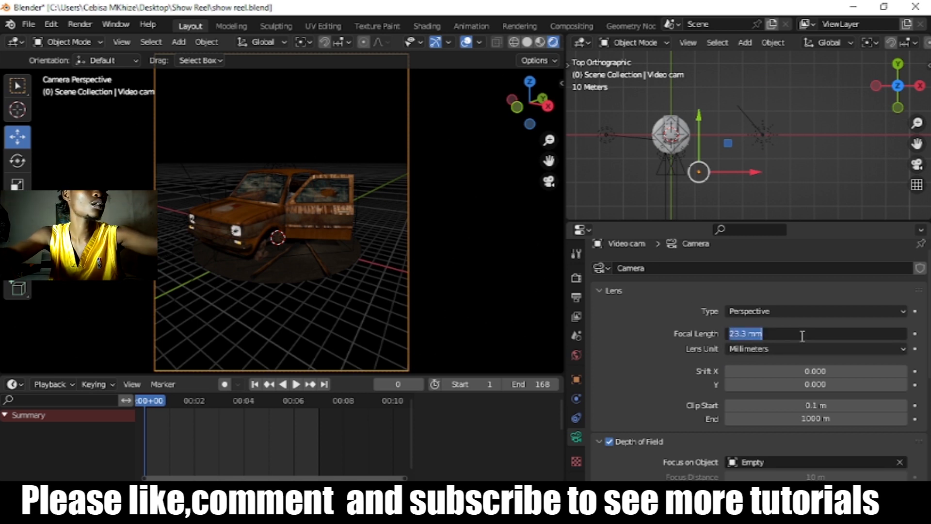
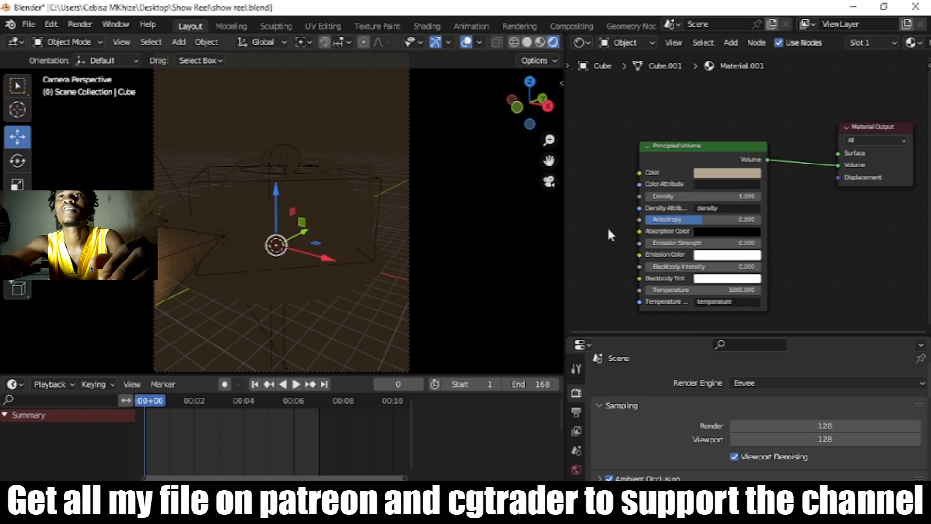
Step: Set the Principled Volume density of the cube's material to 0.009
{"action": "scroll", "coordinate": [617, 240], "scroll_direction": "up", "scroll_amount": 3}
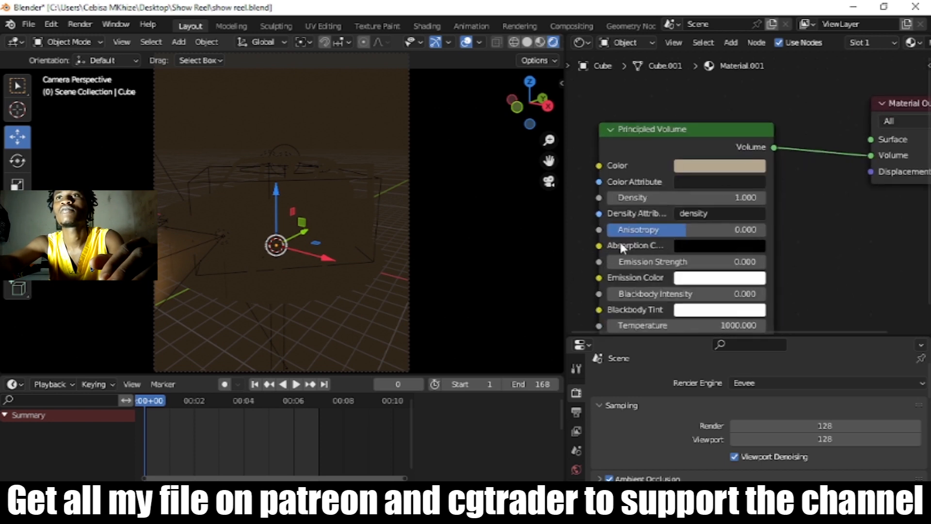
{"action": "left_click", "coordinate": [713, 198]}
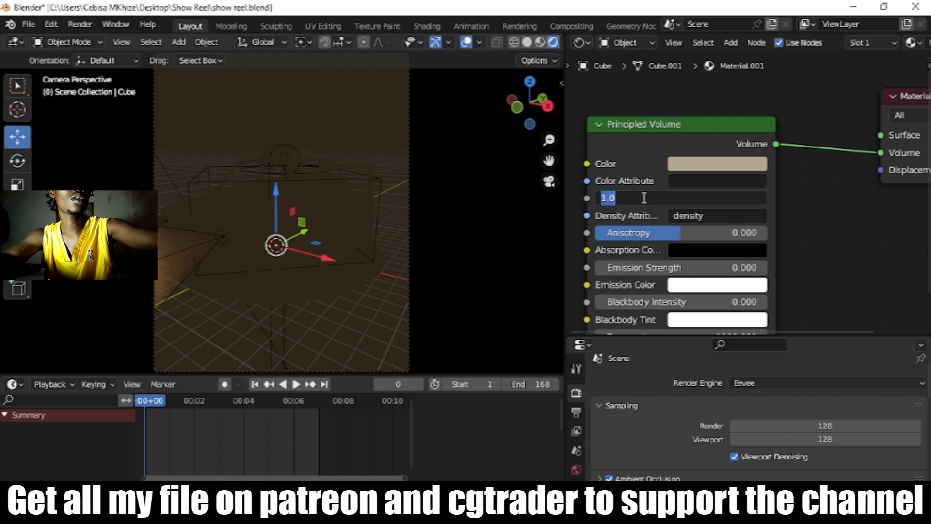
{"action": "type", "text": "."}
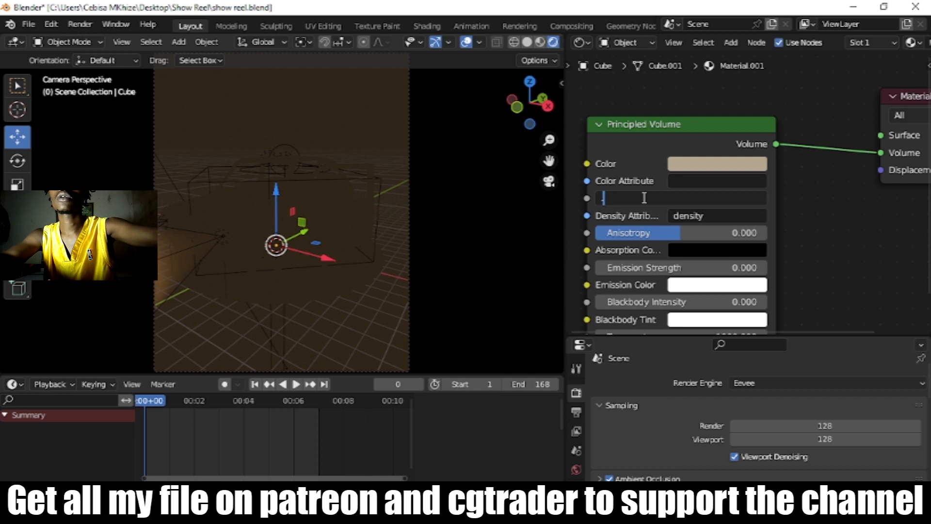
{"action": "type", "text": "009"}
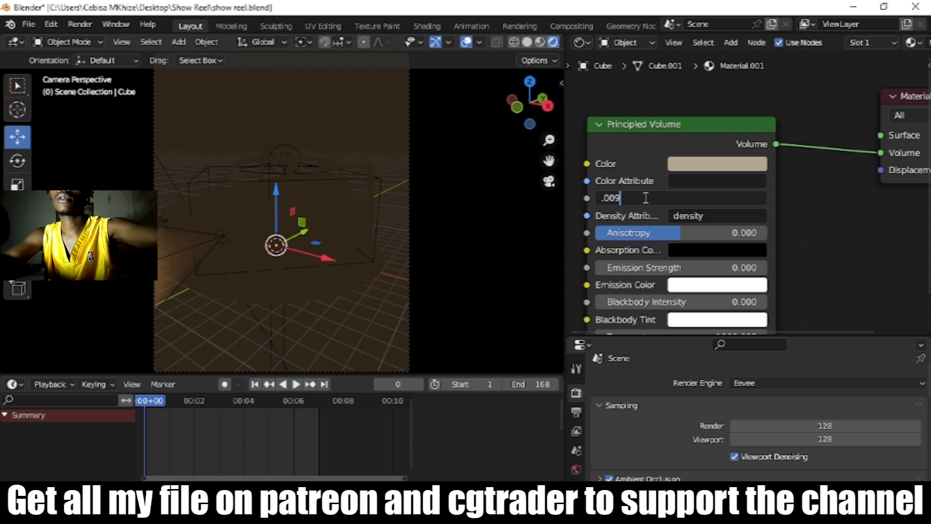
{"action": "key", "text": "Return"}
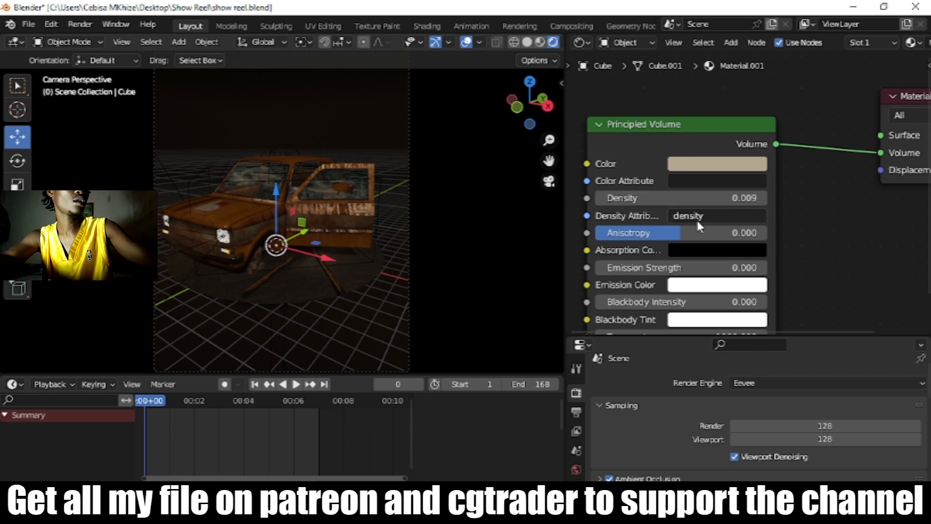
Step: Thicken the fog by adjusting the Principled Volume density to about 0.129
{"action": "left_click_drag", "start_coordinate": [695, 199], "coordinate": [718, 199]}
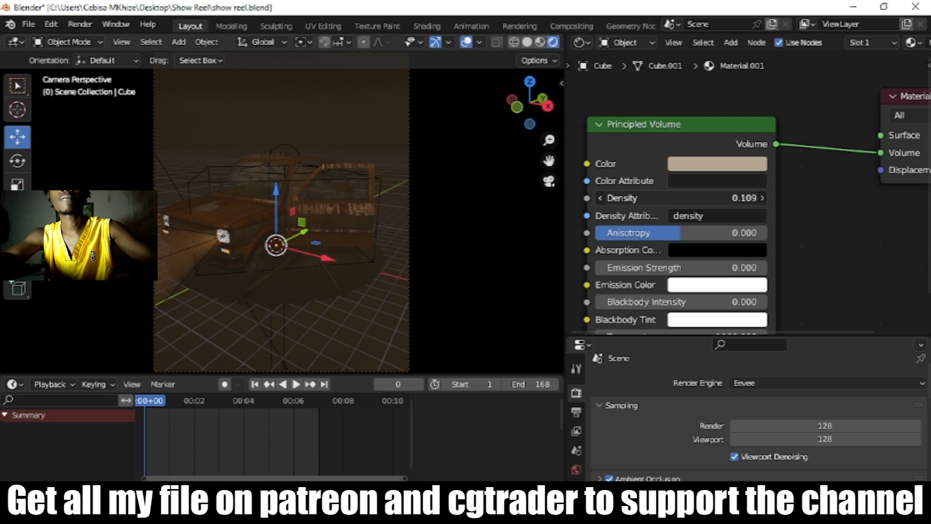
{"action": "left_click_drag", "start_coordinate": [718, 199], "coordinate": [713, 198]}
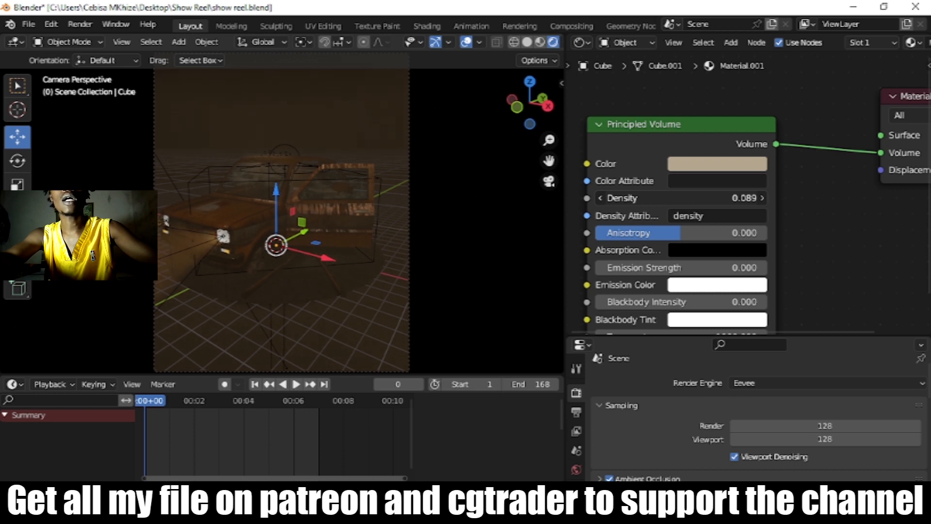
{"action": "left_click_drag", "start_coordinate": [713, 199], "coordinate": [747, 199]}
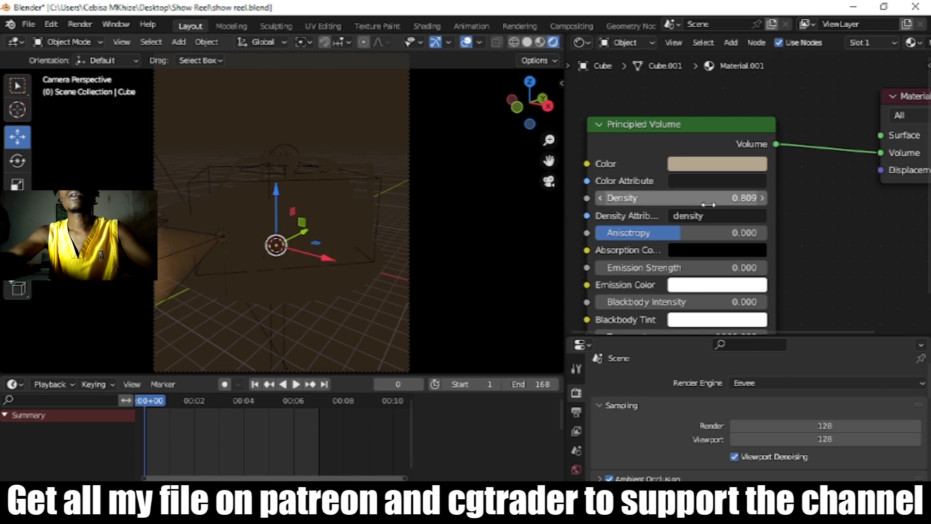
{"action": "left_click_drag", "start_coordinate": [703, 199], "coordinate": [653, 199]}
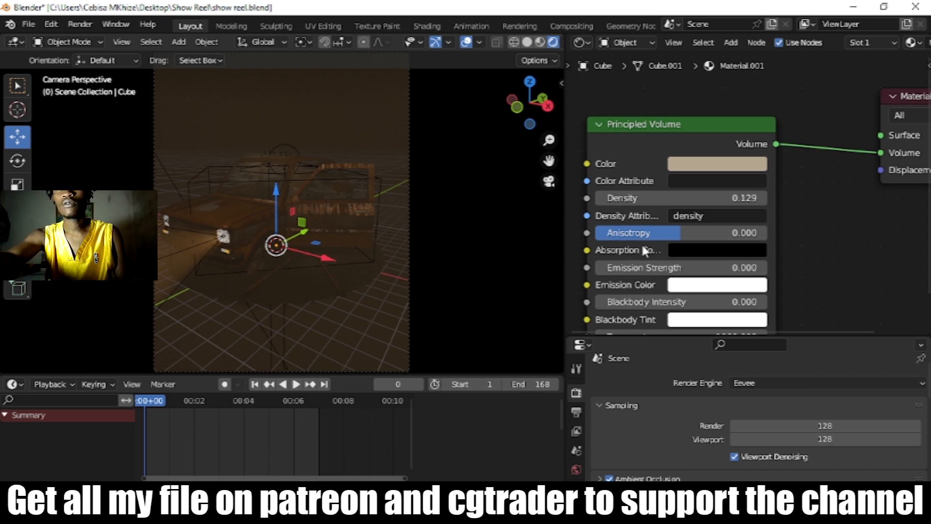
Step: Tint the volume color peach with hue 0.064, saturation 0.514 and value 0.652, and raise the anisotropy to about 0.473
{"action": "mouse_move", "coordinate": [679, 234]}
{"action": "left_mouse_down"}
{"action": "mouse_move", "coordinate": [707, 234]}
{"action": "mouse_move", "coordinate": [696, 233]}
{"action": "left_mouse_up"}
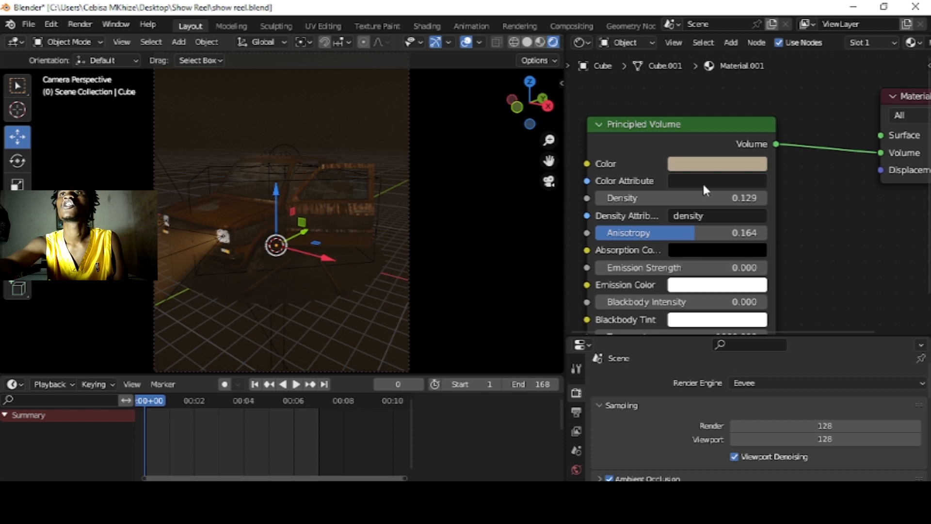
{"action": "left_click", "coordinate": [728, 165]}
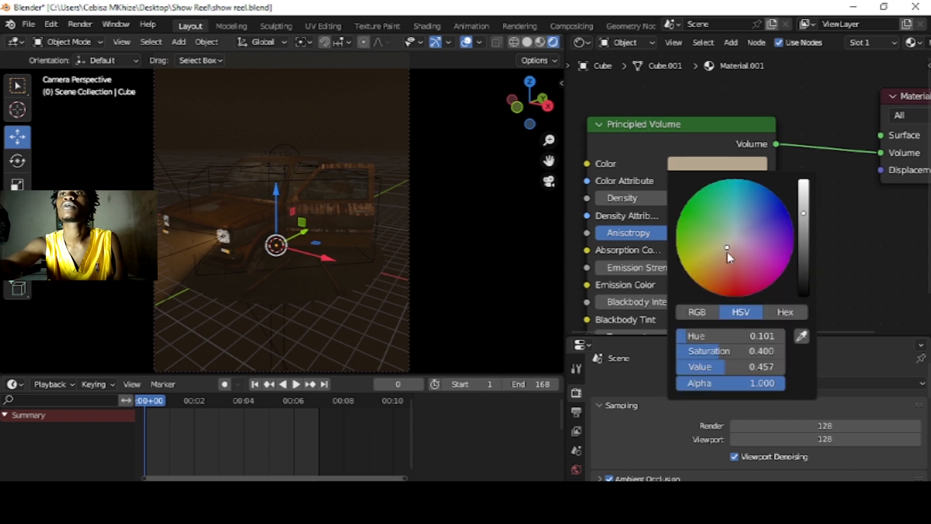
{"action": "left_click_drag", "start_coordinate": [804, 213], "coordinate": [803, 199]}
{"action": "left_click_drag", "start_coordinate": [727, 247], "coordinate": [728, 253]}
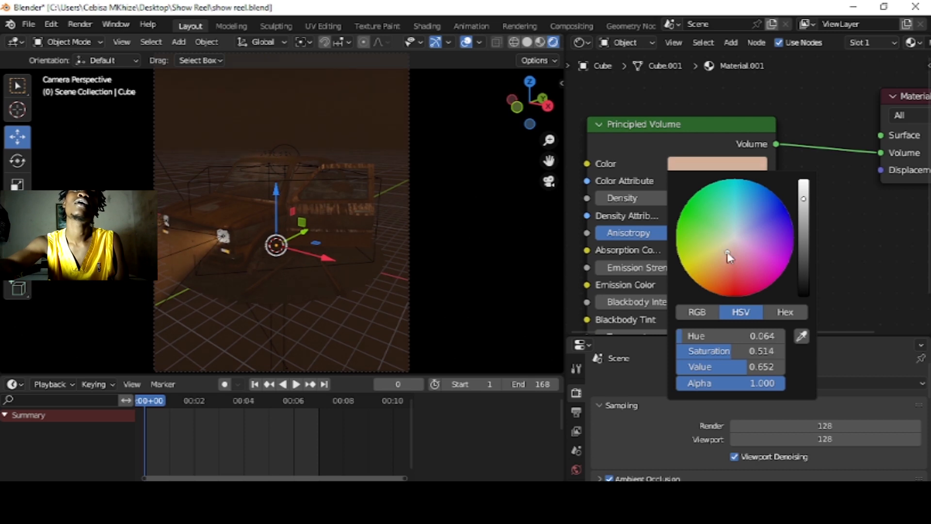
{"action": "left_click_drag", "start_coordinate": [693, 233], "coordinate": [747, 233]}
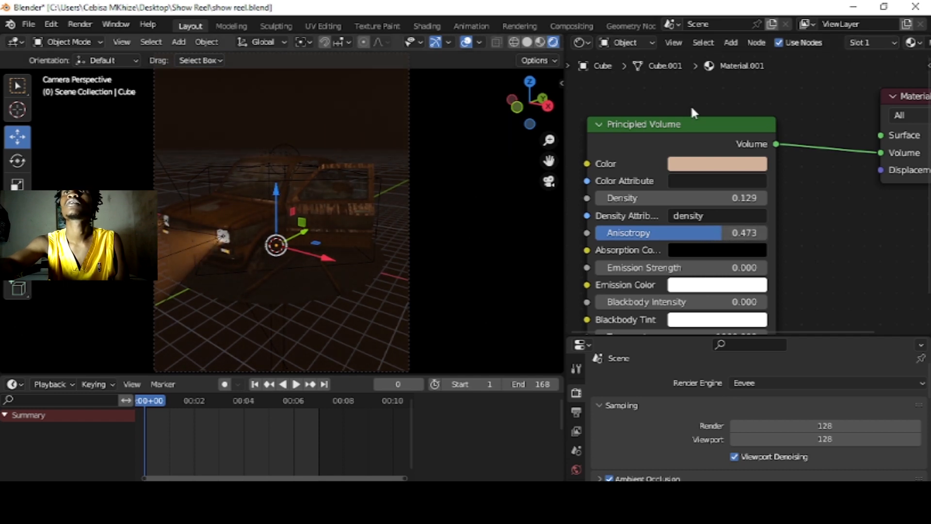
Step: In a 3D viewport replacing the shader editor, raise the sun's strength to about 1.496 and the area light's power to about 107.9 W
{"action": "left_click", "coordinate": [578, 43]}
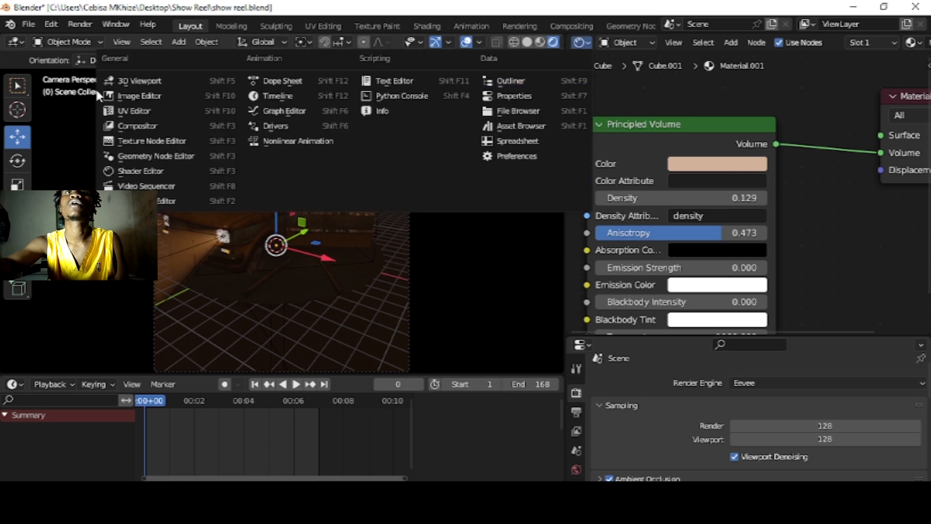
{"action": "left_click", "coordinate": [123, 80]}
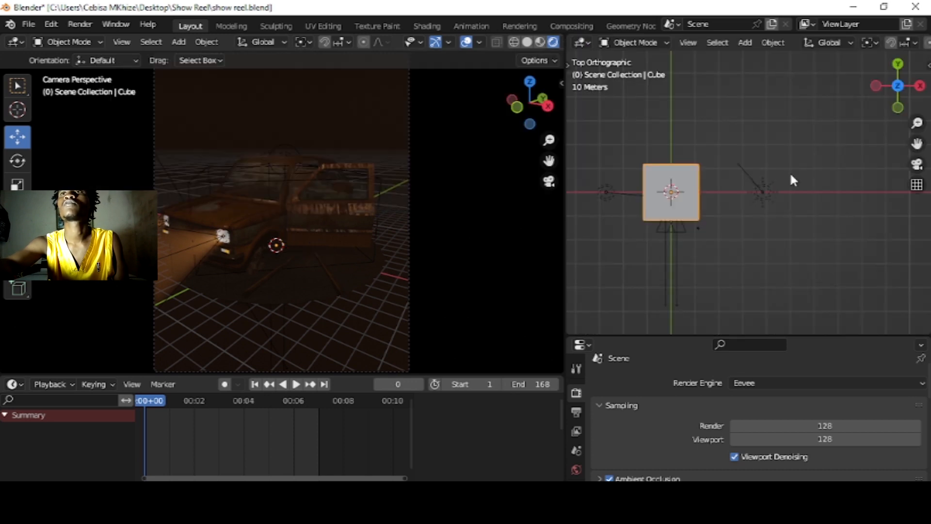
{"action": "left_click", "coordinate": [764, 192]}
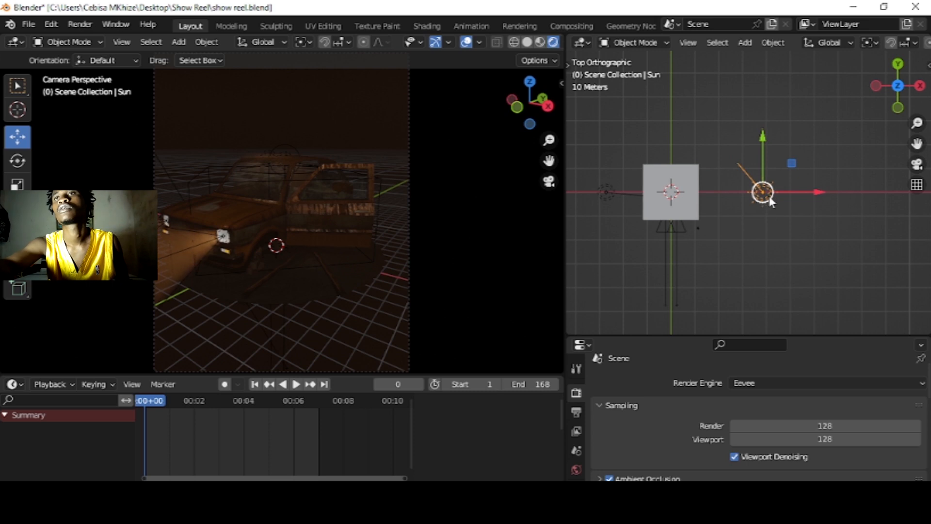
{"action": "scroll", "coordinate": [578, 458], "scroll_direction": "down", "scroll_amount": 5}
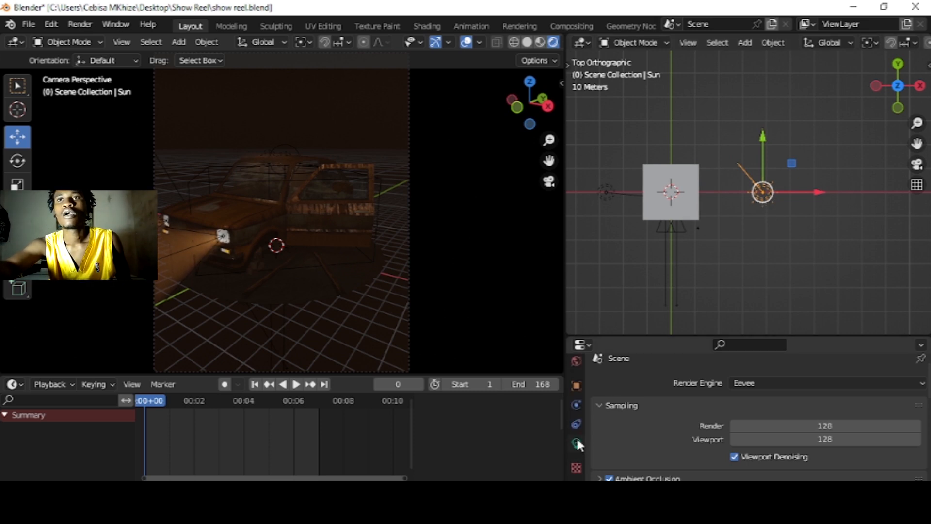
{"action": "left_click", "coordinate": [576, 439]}
{"action": "scroll", "coordinate": [783, 445], "scroll_direction": "down", "scroll_amount": 3}
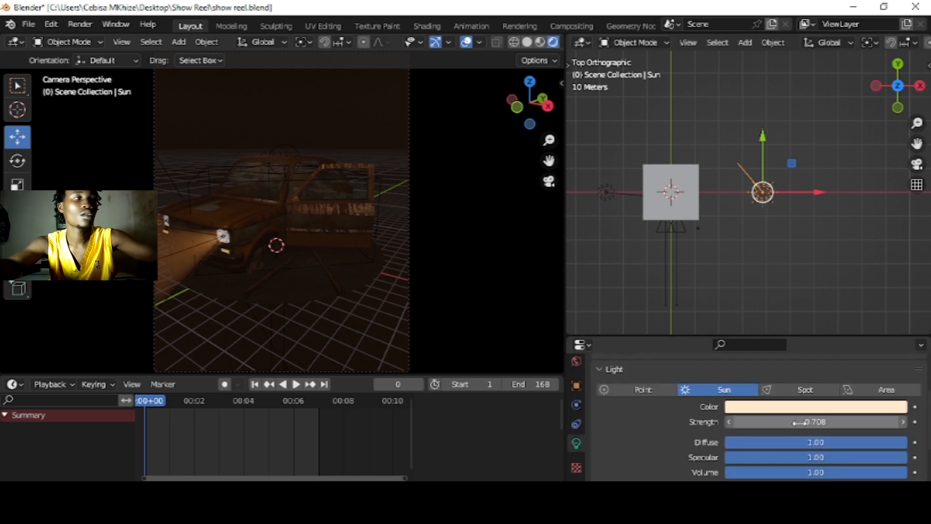
{"action": "left_click_drag", "start_coordinate": [798, 422], "coordinate": [839, 422]}
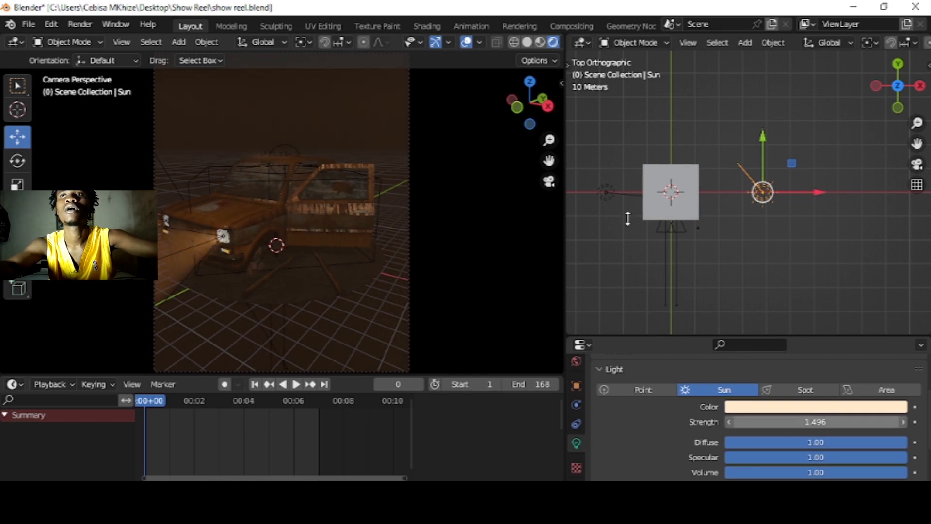
{"action": "left_click", "coordinate": [607, 194]}
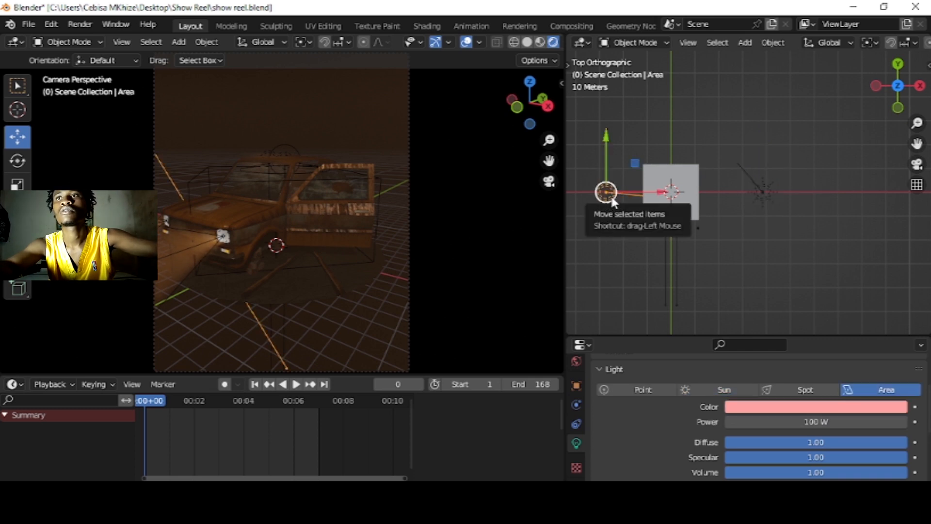
{"action": "left_click_drag", "start_coordinate": [803, 421], "coordinate": [831, 421]}
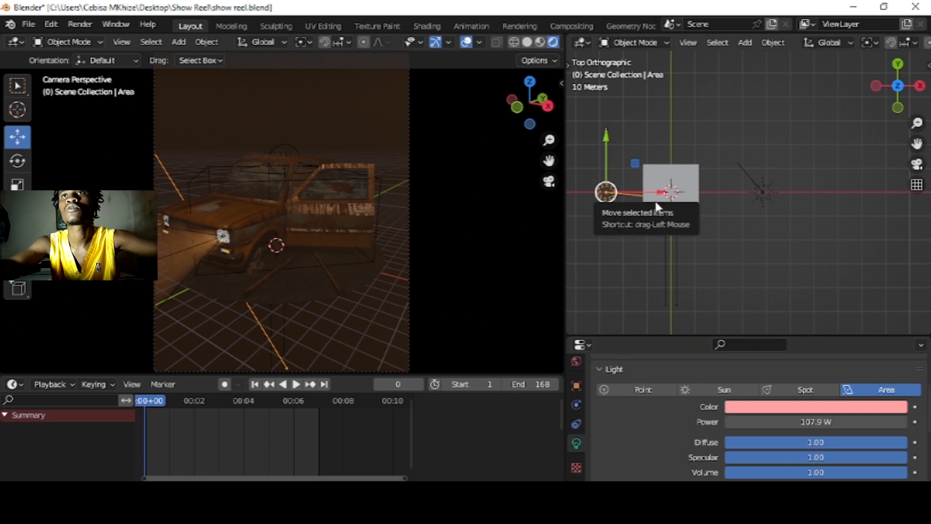
Step: Duplicate the area light to a spot behind the cube in the top view and rotate the copy about 110° toward the car
{"action": "key", "text": "shift+d"}
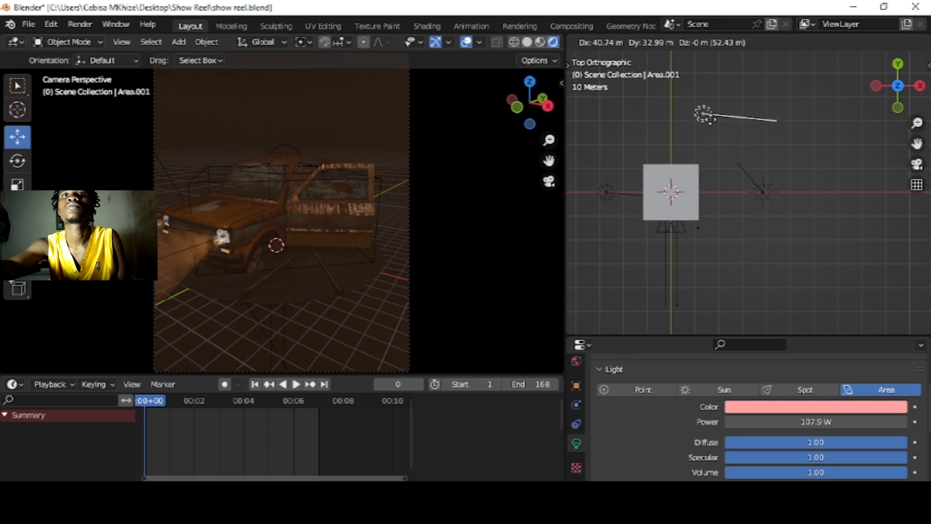
{"action": "left_click", "coordinate": [780, 119]}
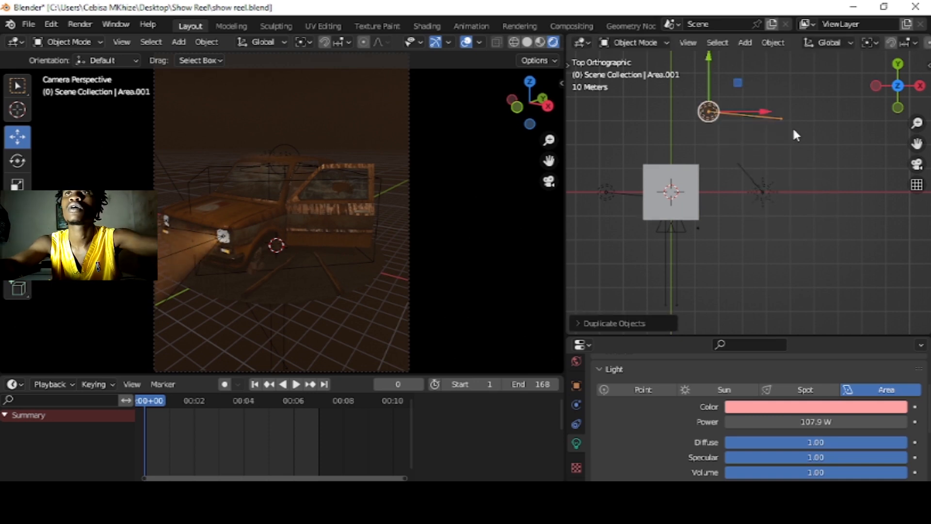
{"action": "key", "text": "r"}
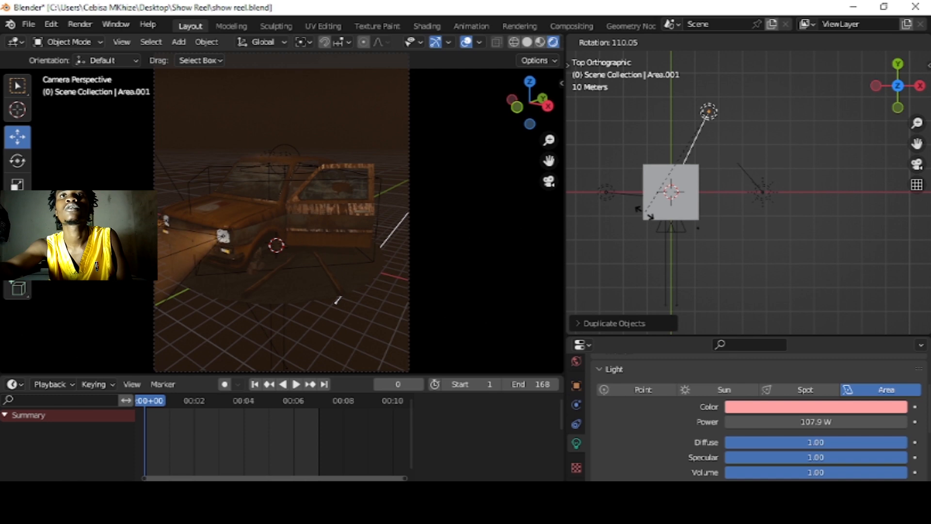
{"action": "left_click", "coordinate": [645, 212]}
Step: Play the animation in short bursts up to about frame 117 to check the car's lighting from different angles
{"action": "key", "text": "space"}
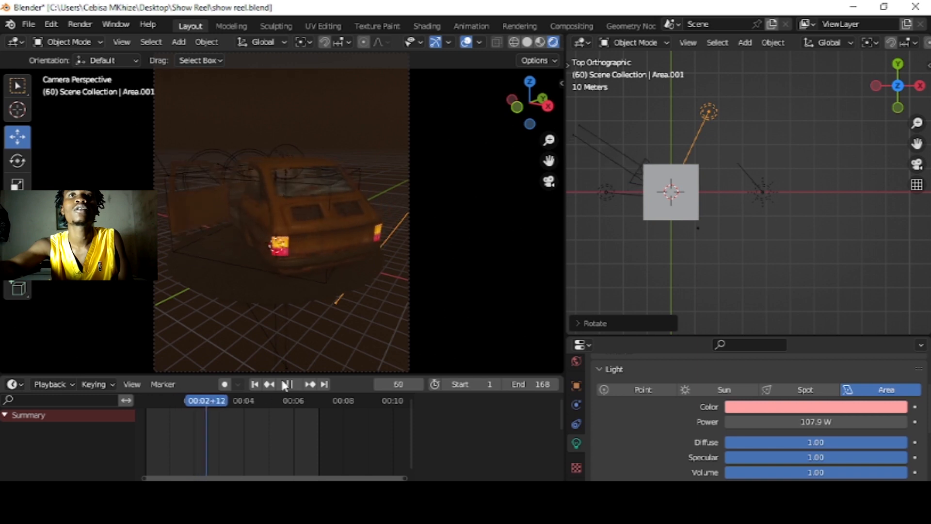
{"action": "key", "text": "space"}
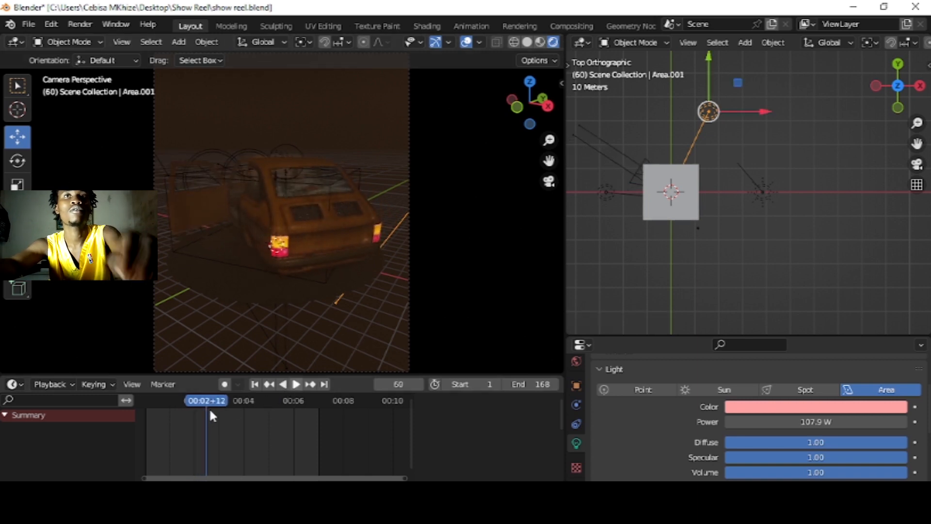
{"action": "key", "text": "space"}
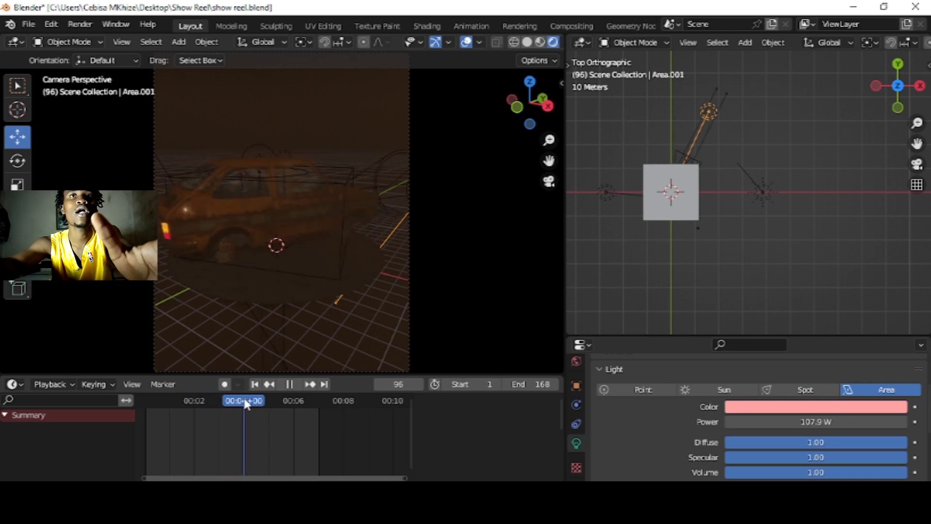
{"action": "key", "text": "space"}
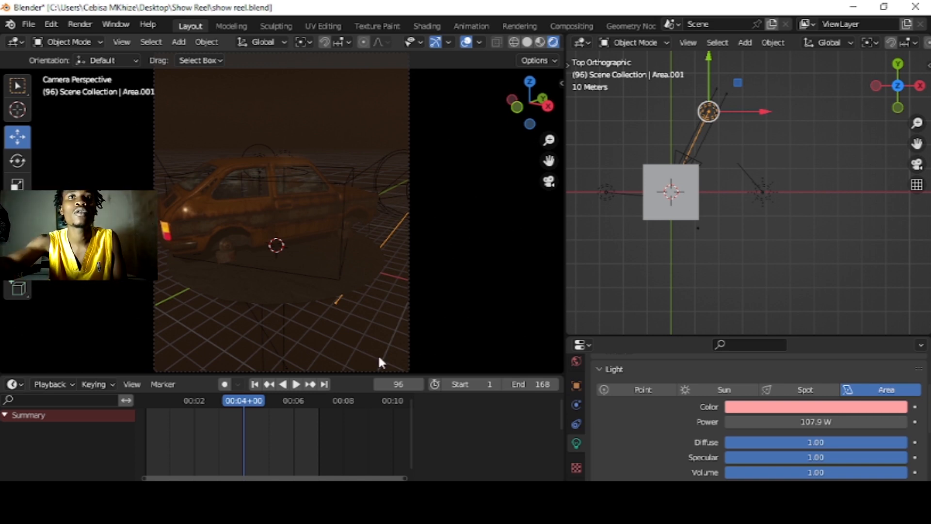
{"action": "key", "text": "space"}
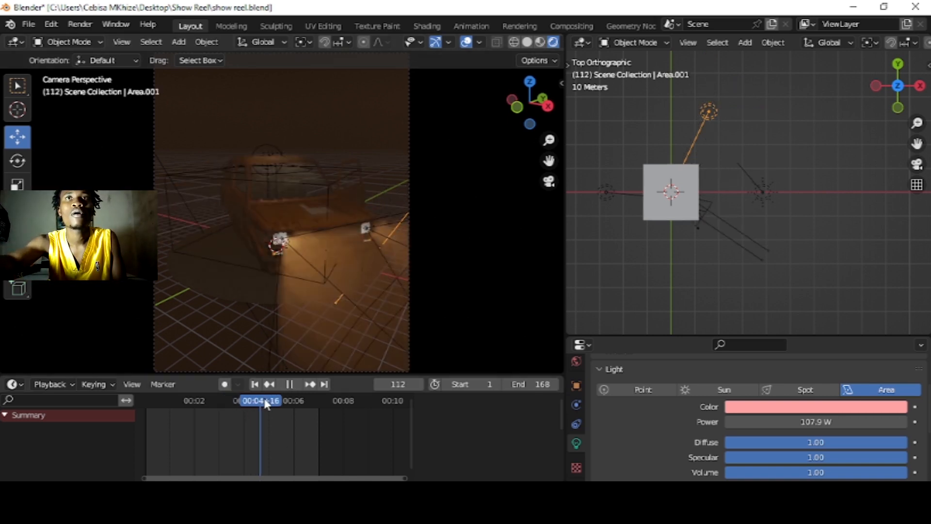
{"action": "key", "text": "space"}
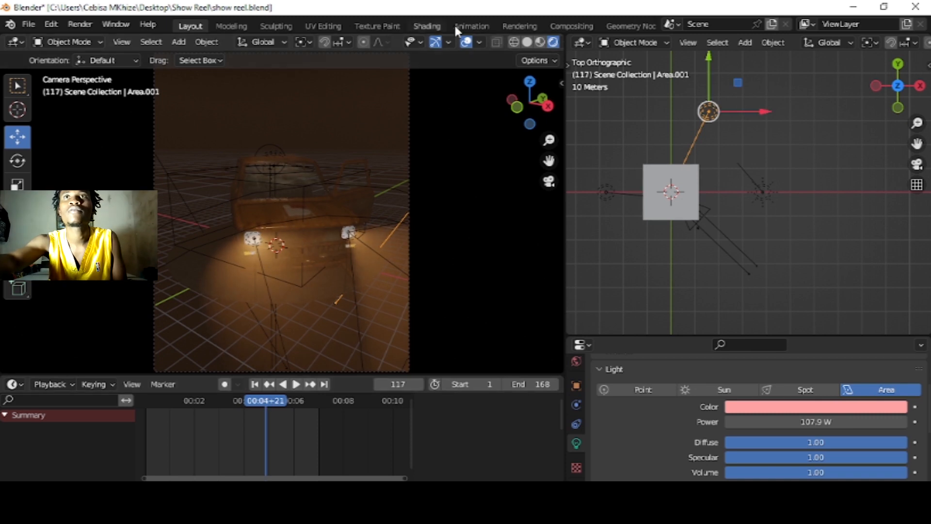
Step: Hide the overlays in the camera view and preview the fogged car at different points of the timeline, ending at frame 52
{"action": "left_click", "coordinate": [466, 42]}
{"action": "left_click_drag", "start_coordinate": [269, 403], "coordinate": [275, 401]}
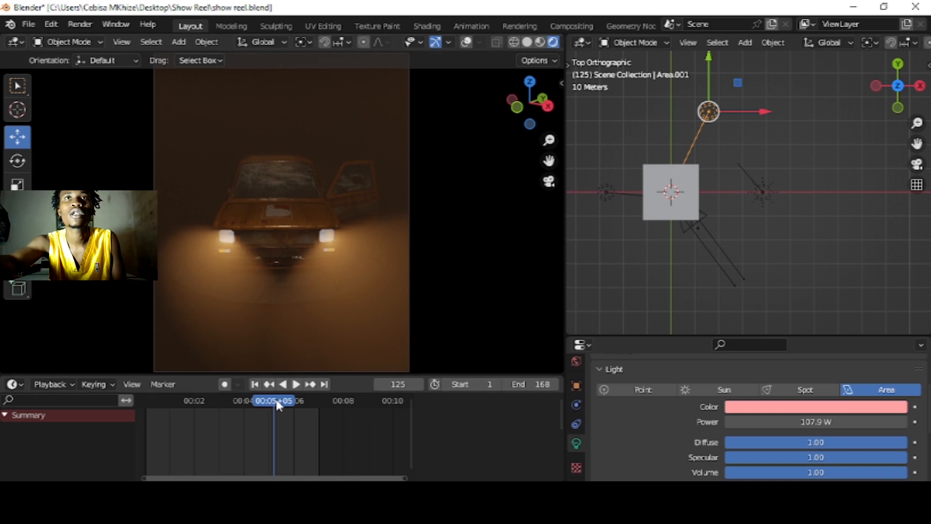
{"action": "key", "text": "space"}
{"action": "key", "text": "space"}
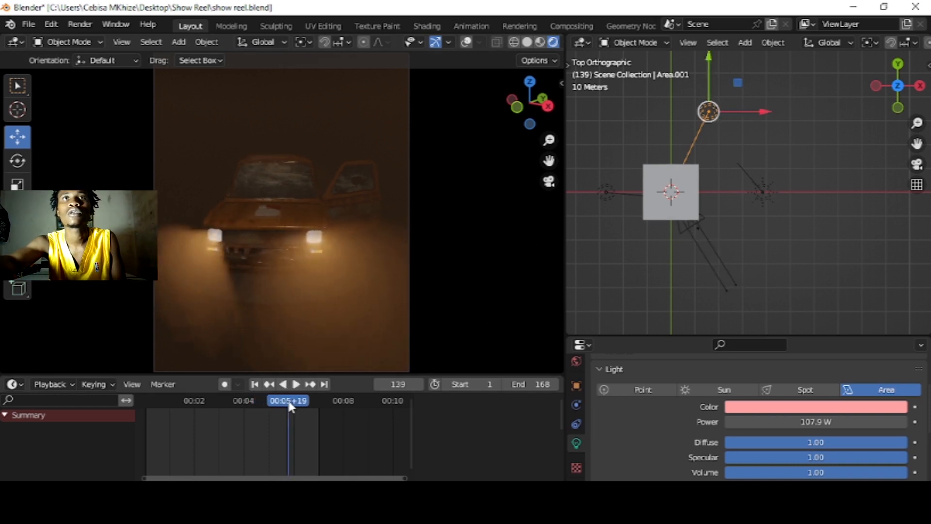
{"action": "left_click_drag", "start_coordinate": [292, 402], "coordinate": [220, 400]}
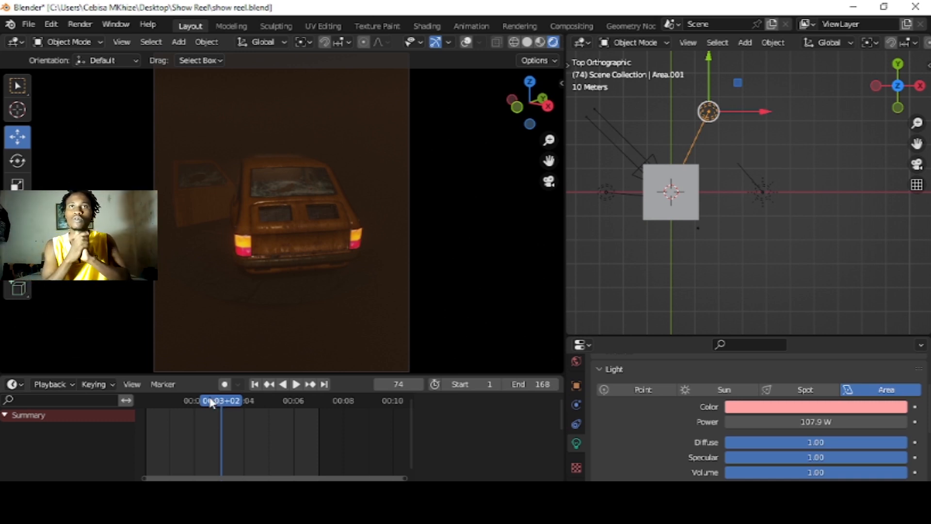
{"action": "left_click_drag", "start_coordinate": [211, 403], "coordinate": [198, 403]}
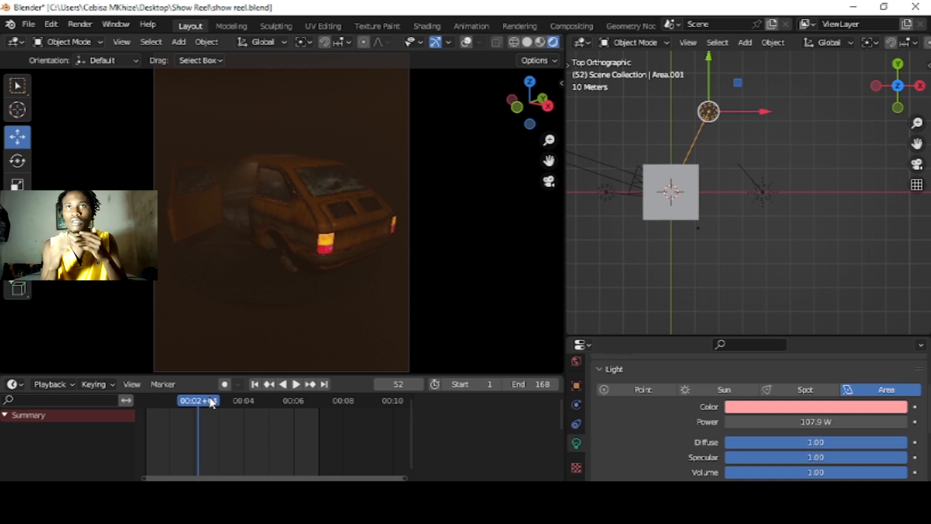